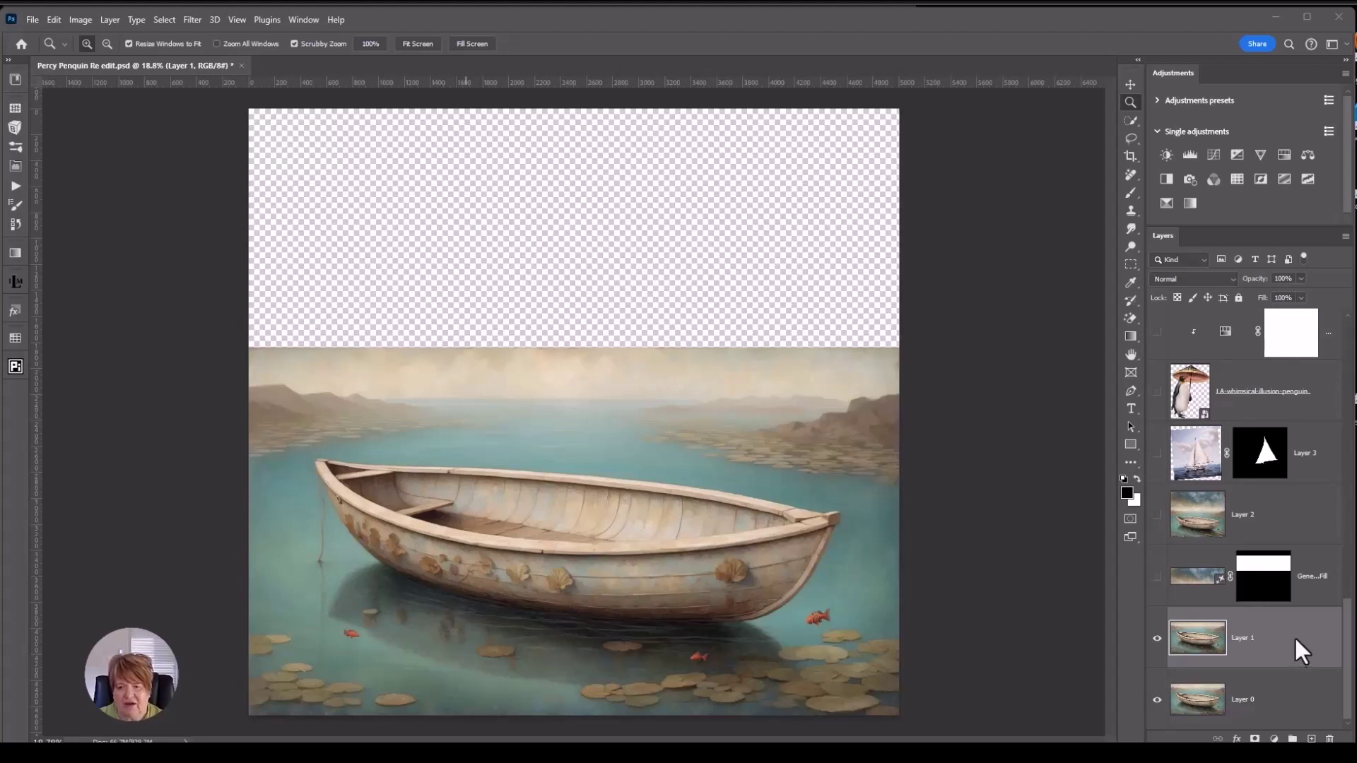
# Reveal the Generative Fill layer so a cloudy sky and distant hills appear above the lake.
pyautogui.click(1156, 576)
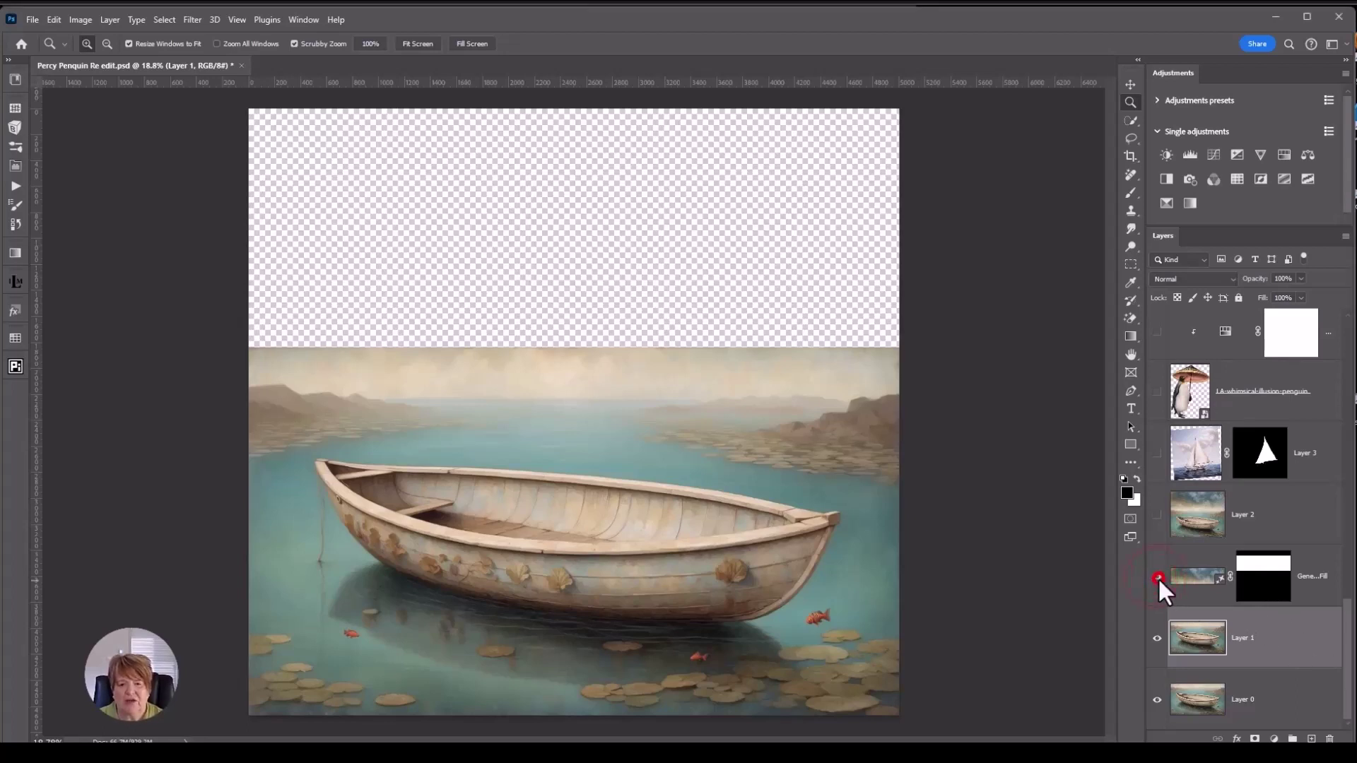
pyautogui.click(1156, 577)
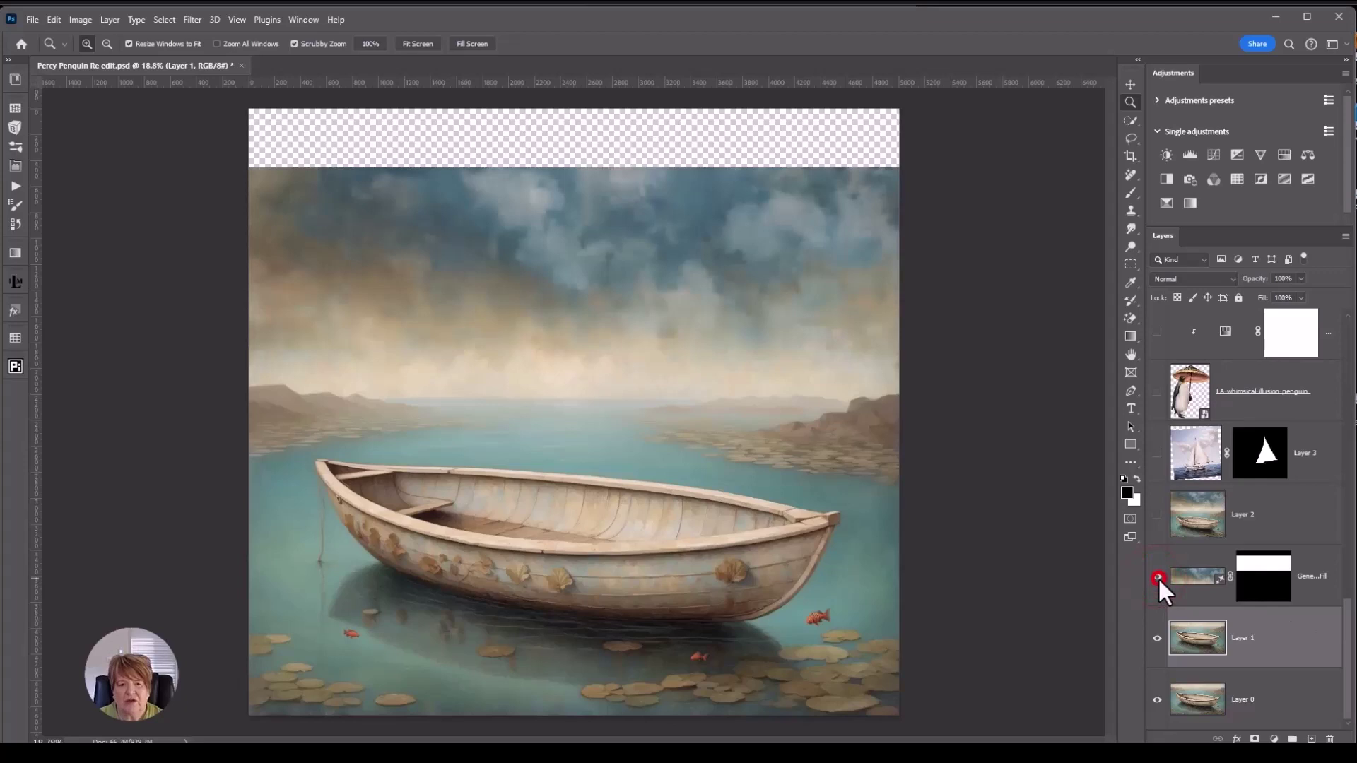
# Show Layer 2 and Layer 3 to add the white sail and mast, then select Layer 3.
pyautogui.click(1156, 517)
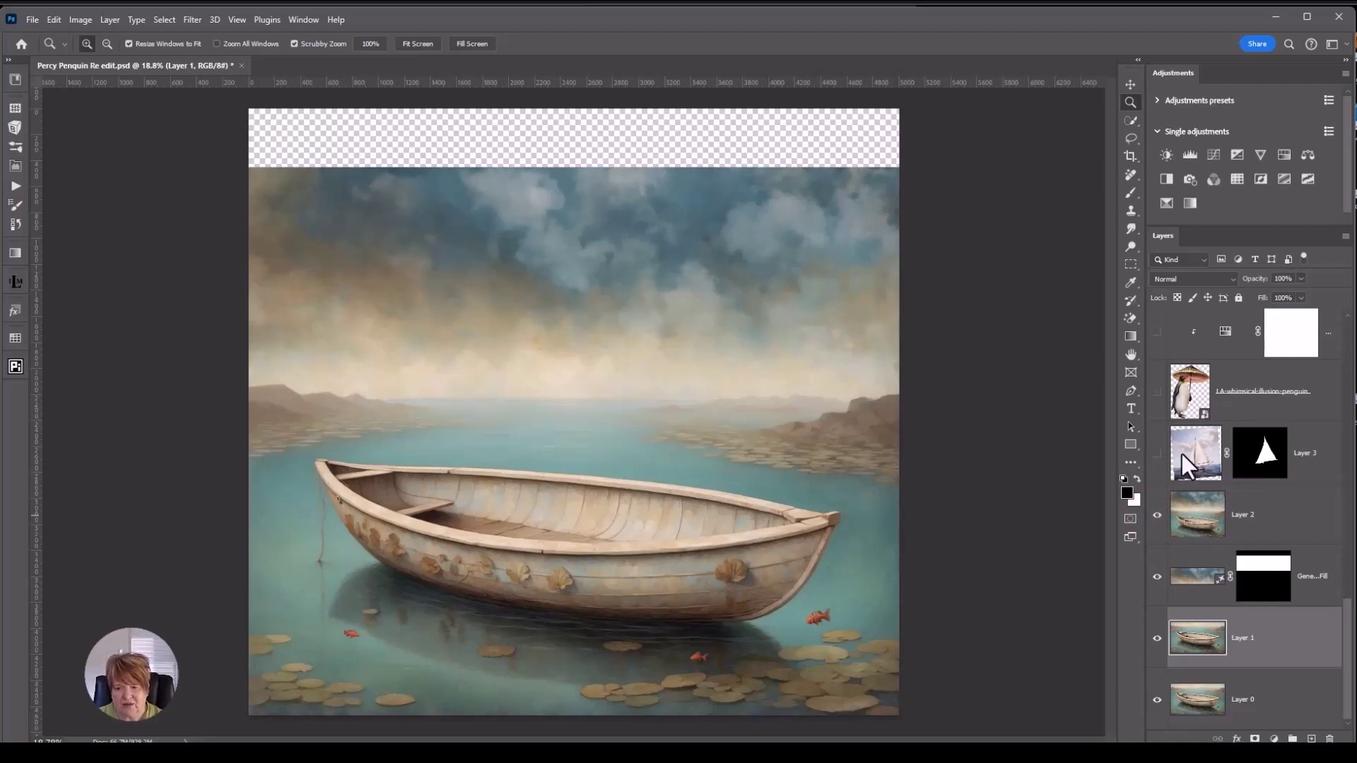
pyautogui.click(1156, 452)
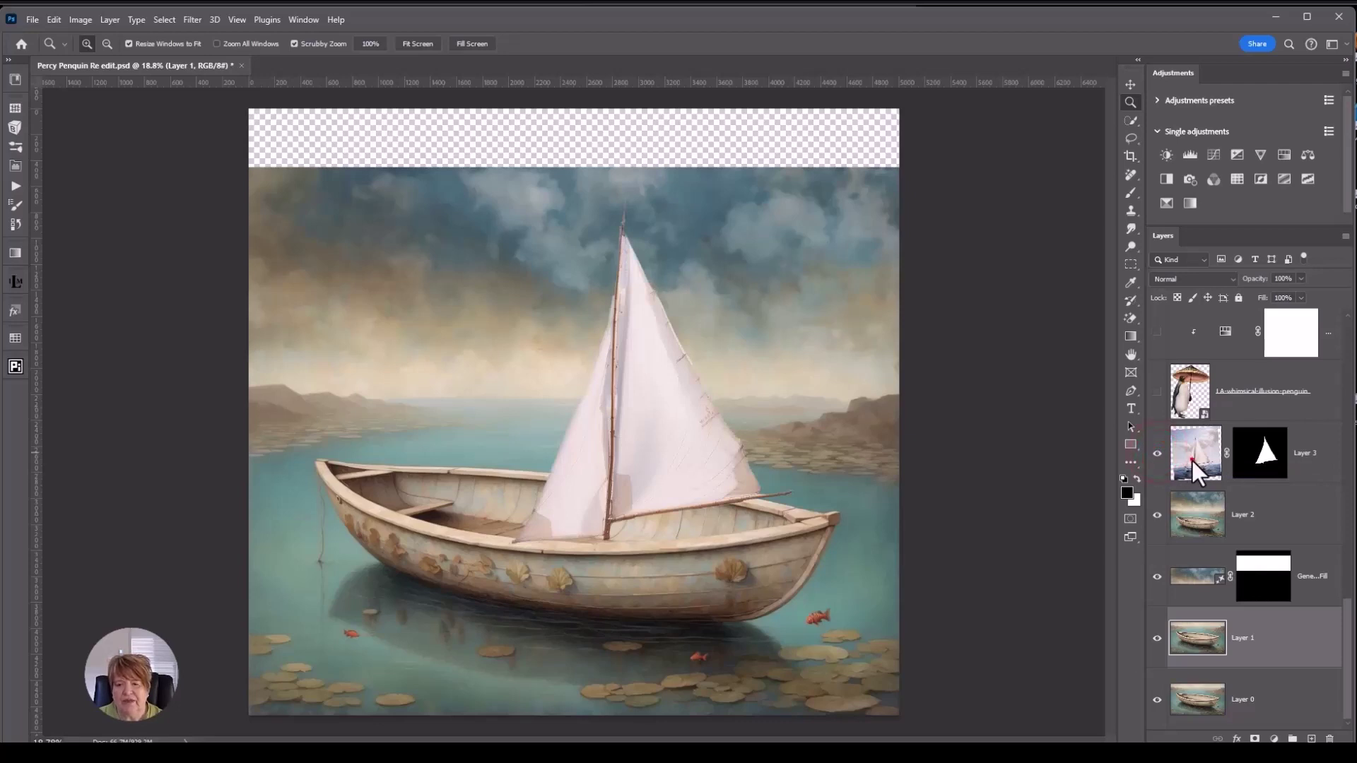
pyautogui.click(1192, 460)
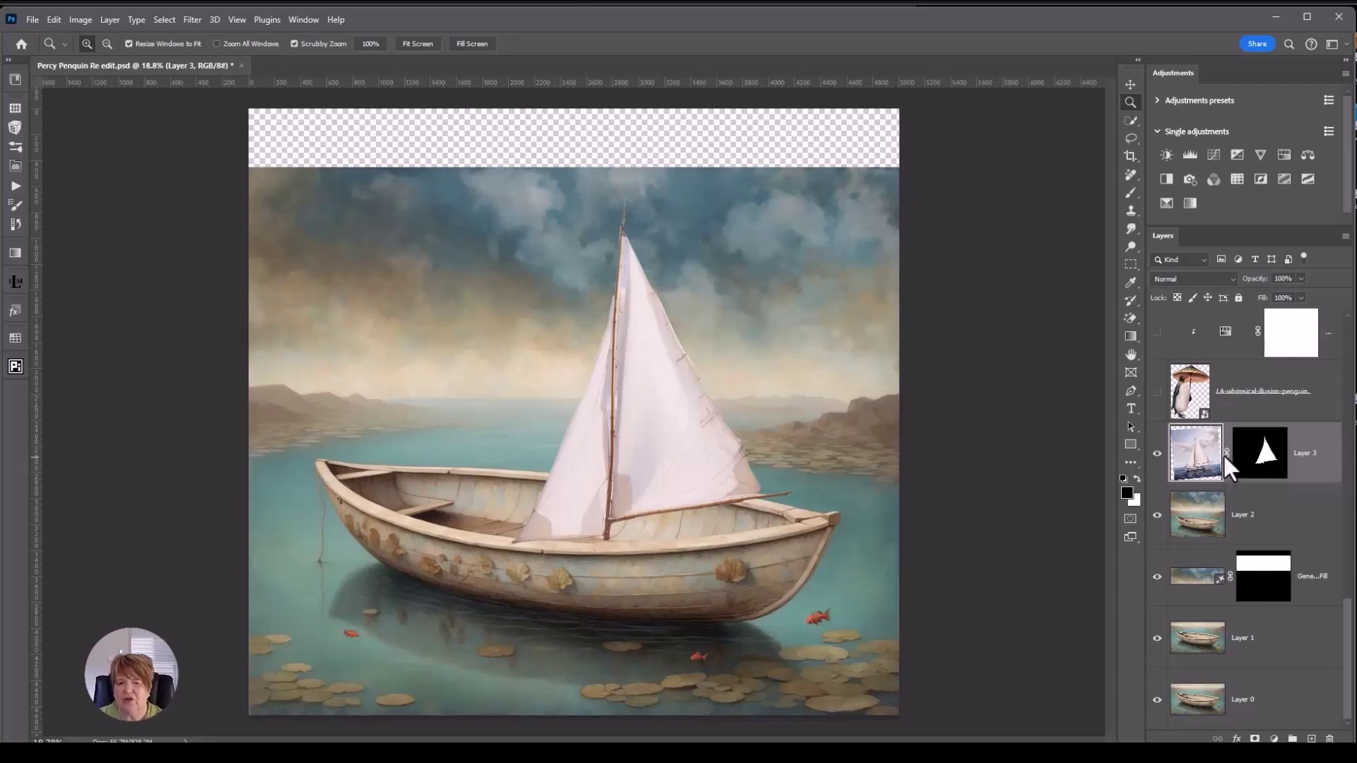
pyautogui.click(1262, 448)
pyautogui.rightClick(1262, 448)
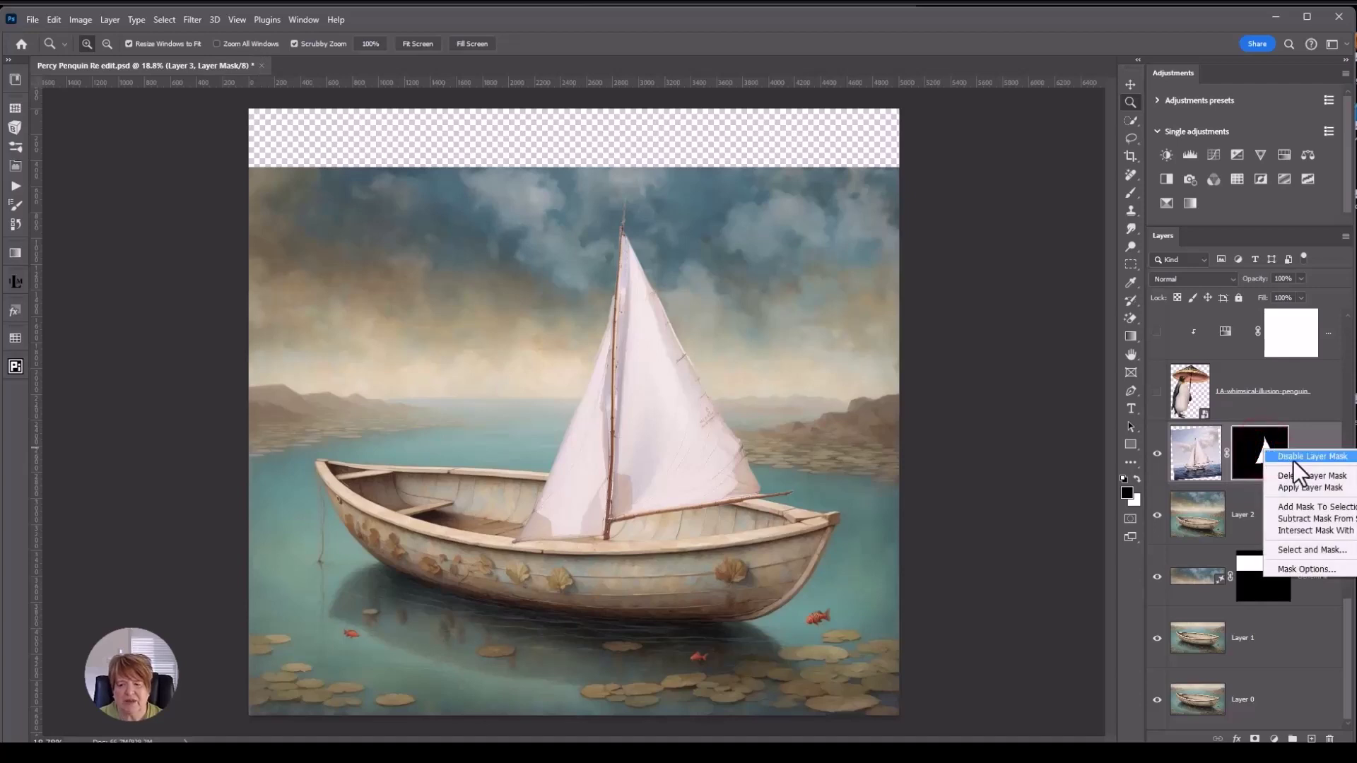
pyautogui.click(1291, 458)
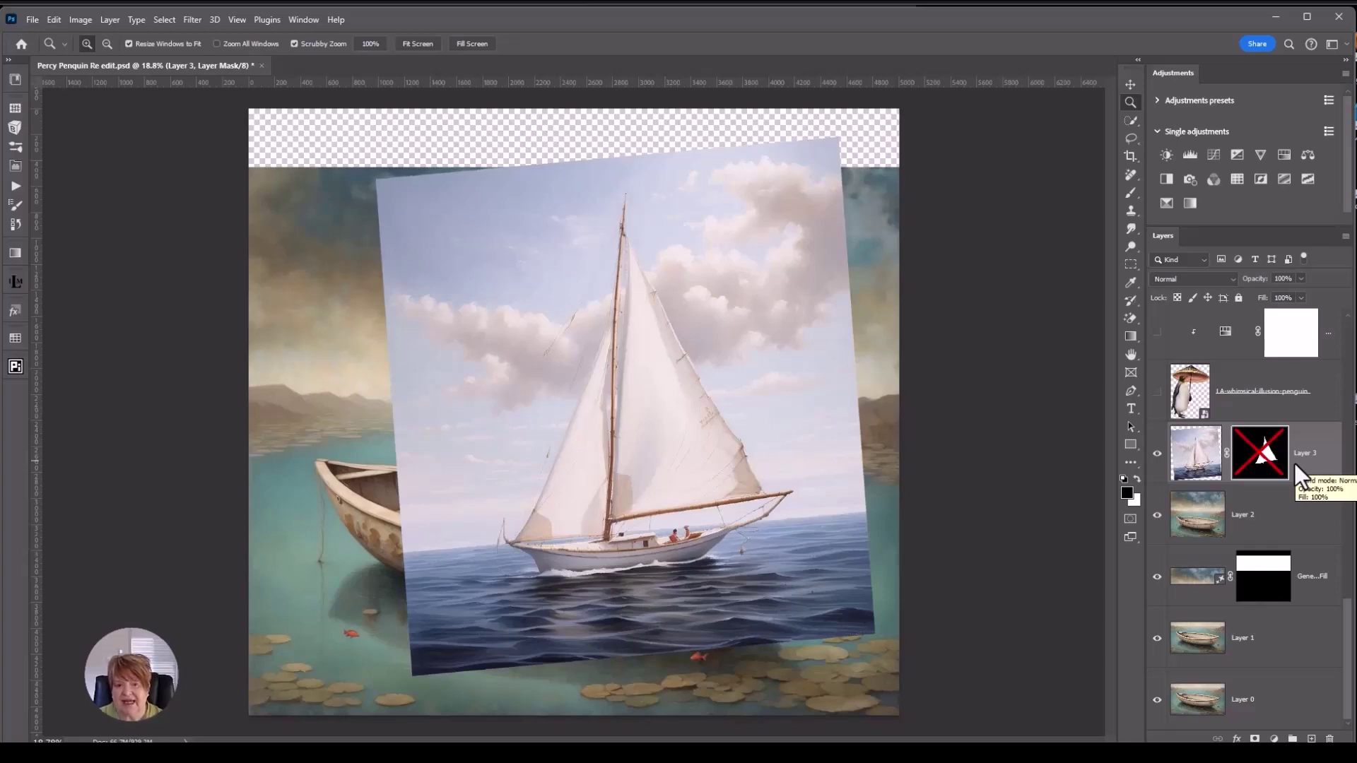
pyautogui.rightClick(1260, 452)
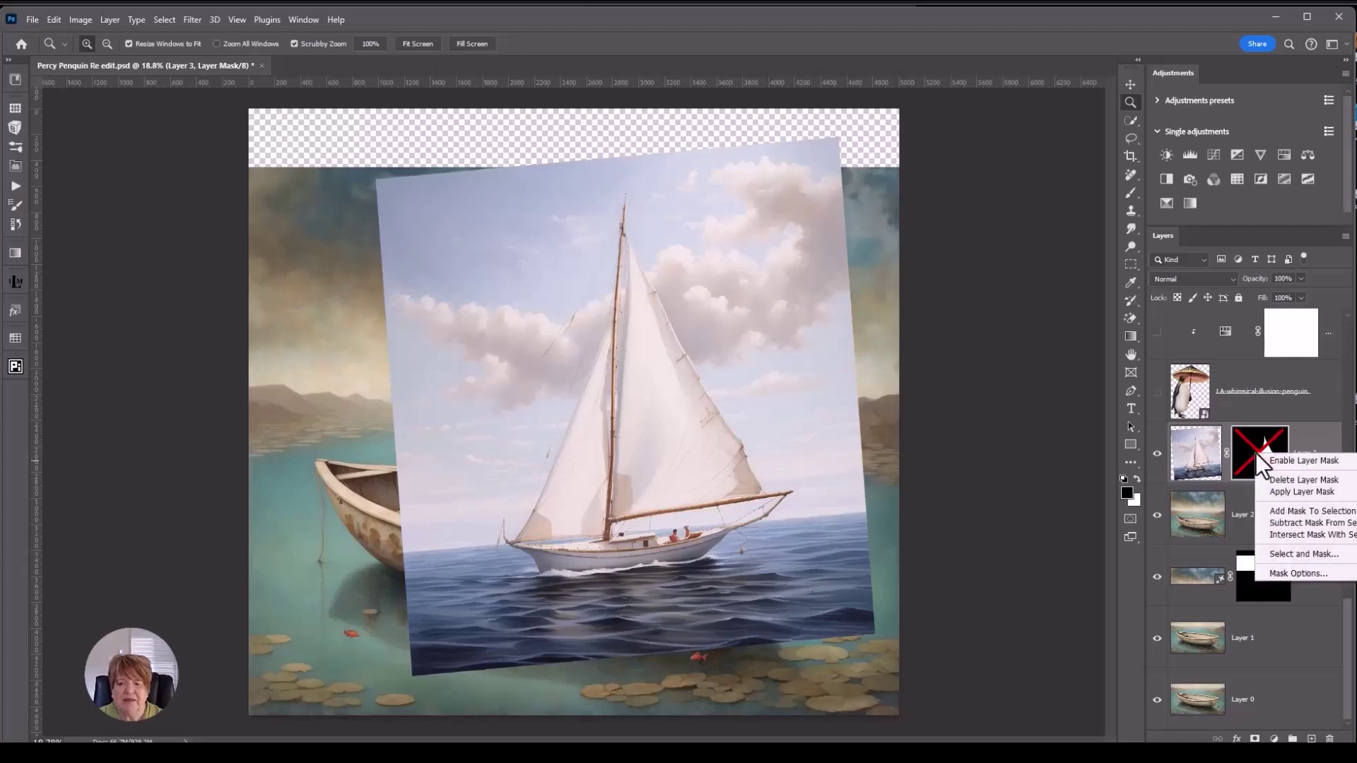
pyautogui.click(1280, 462)
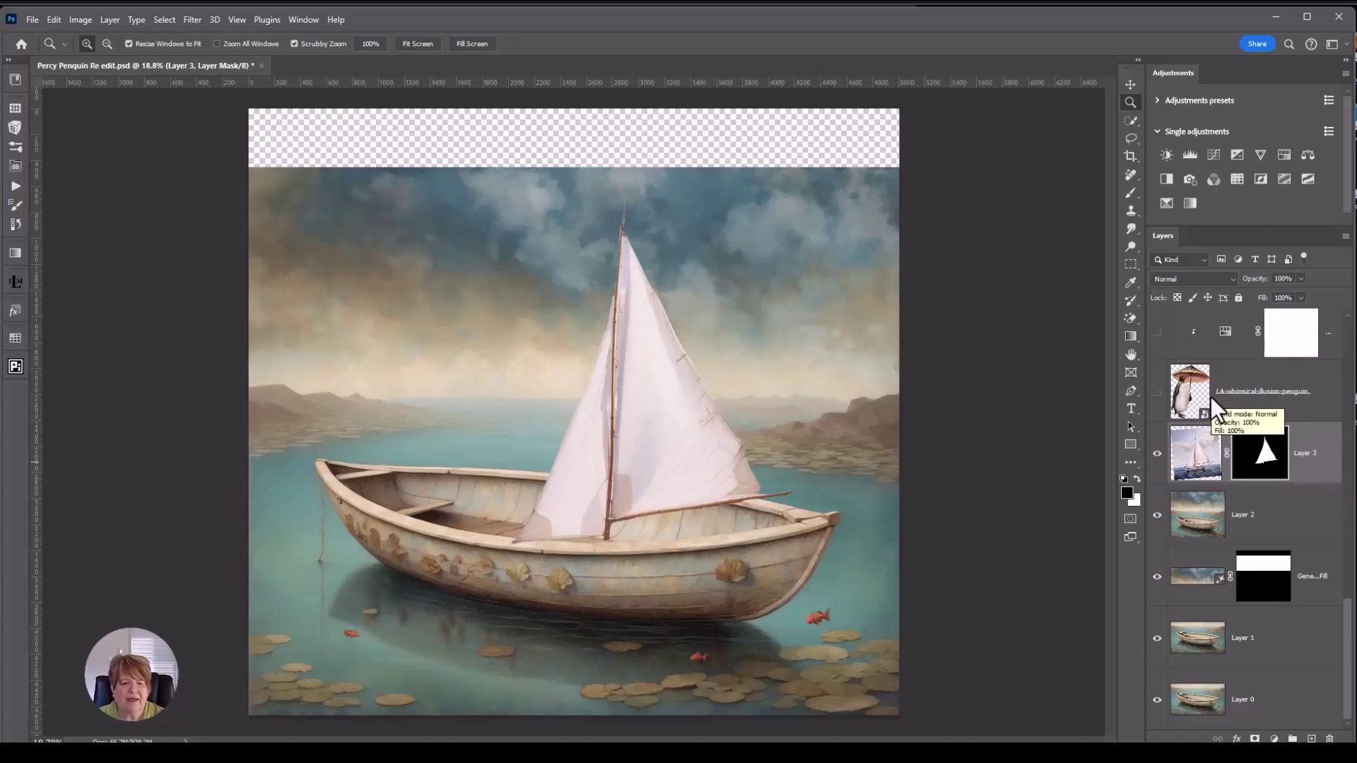
# Make the penguin-with-umbrella layer visible so it stands in the rowboat beside the sail.
pyautogui.click(1157, 392)
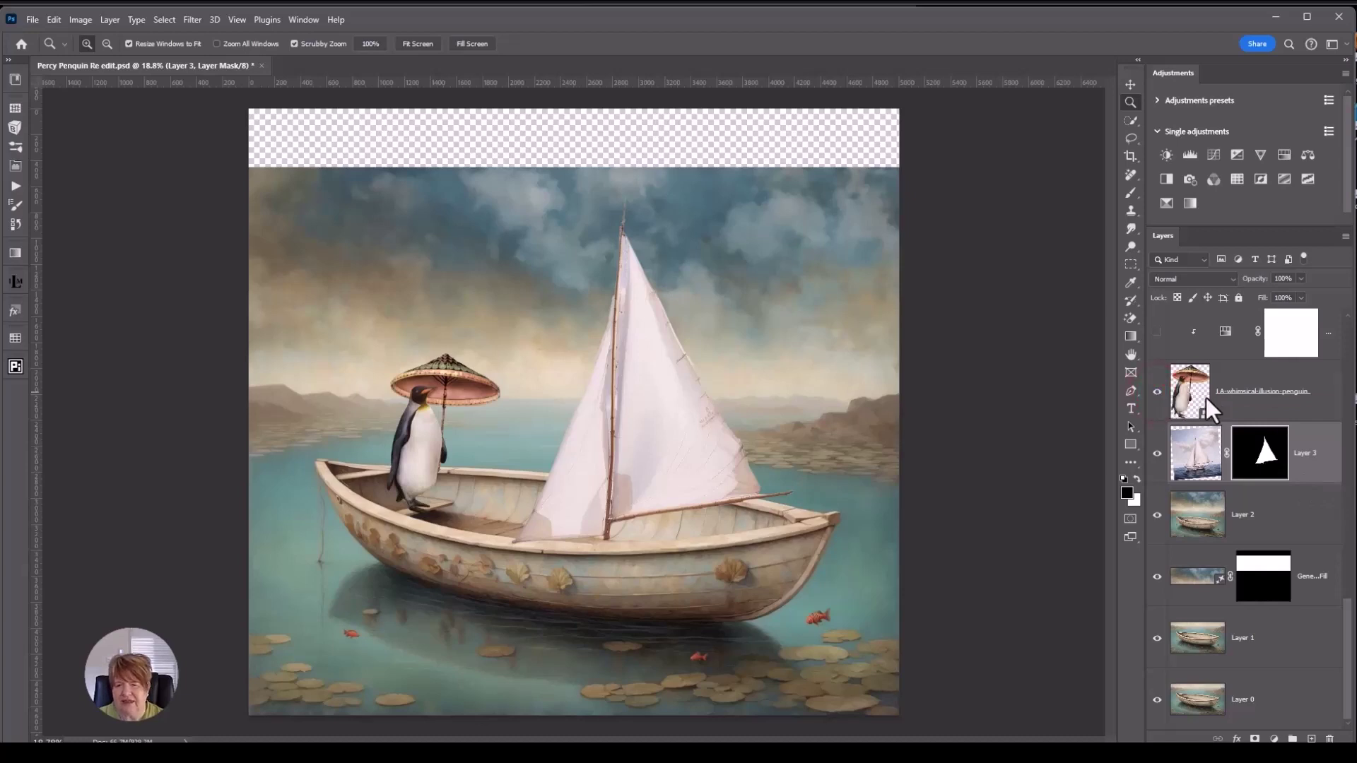
pyautogui.scroll(1, 1280, 392)
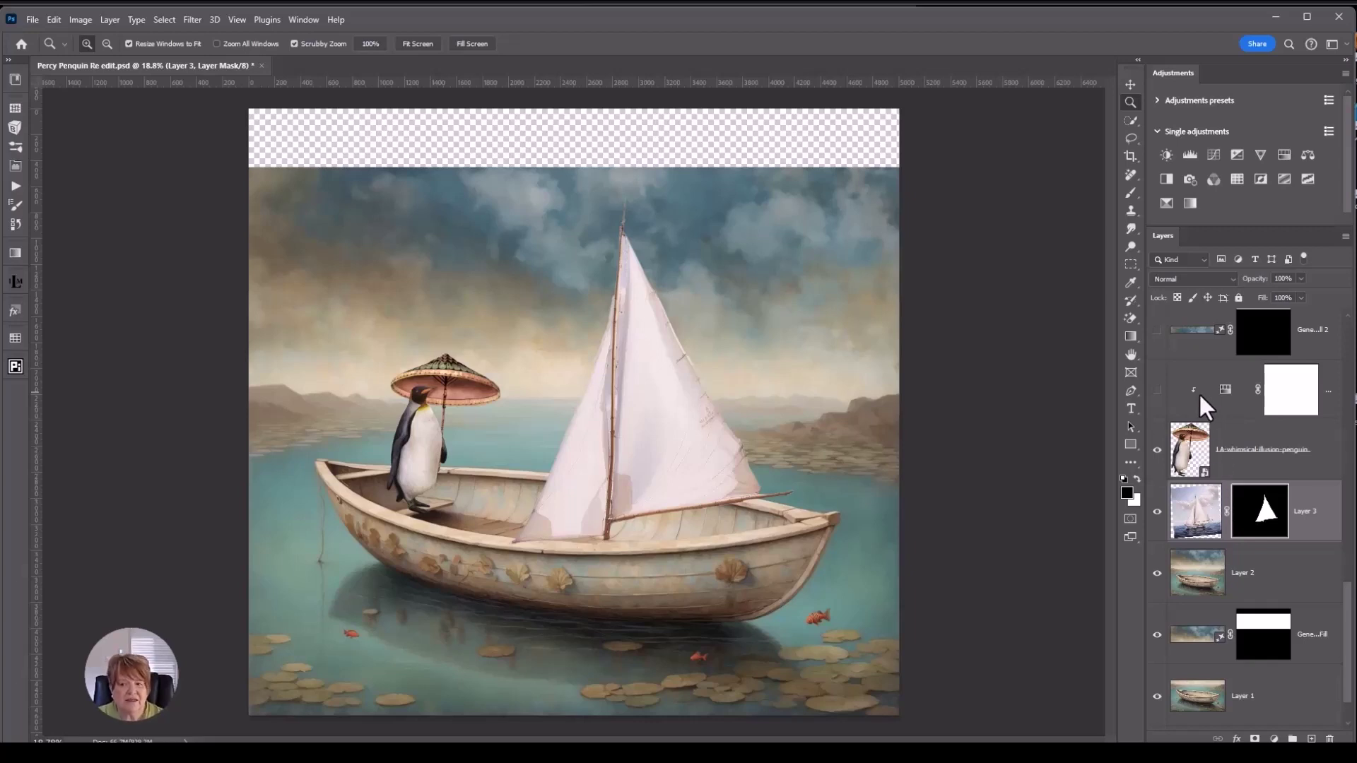
pyautogui.scroll(1, 1198, 392)
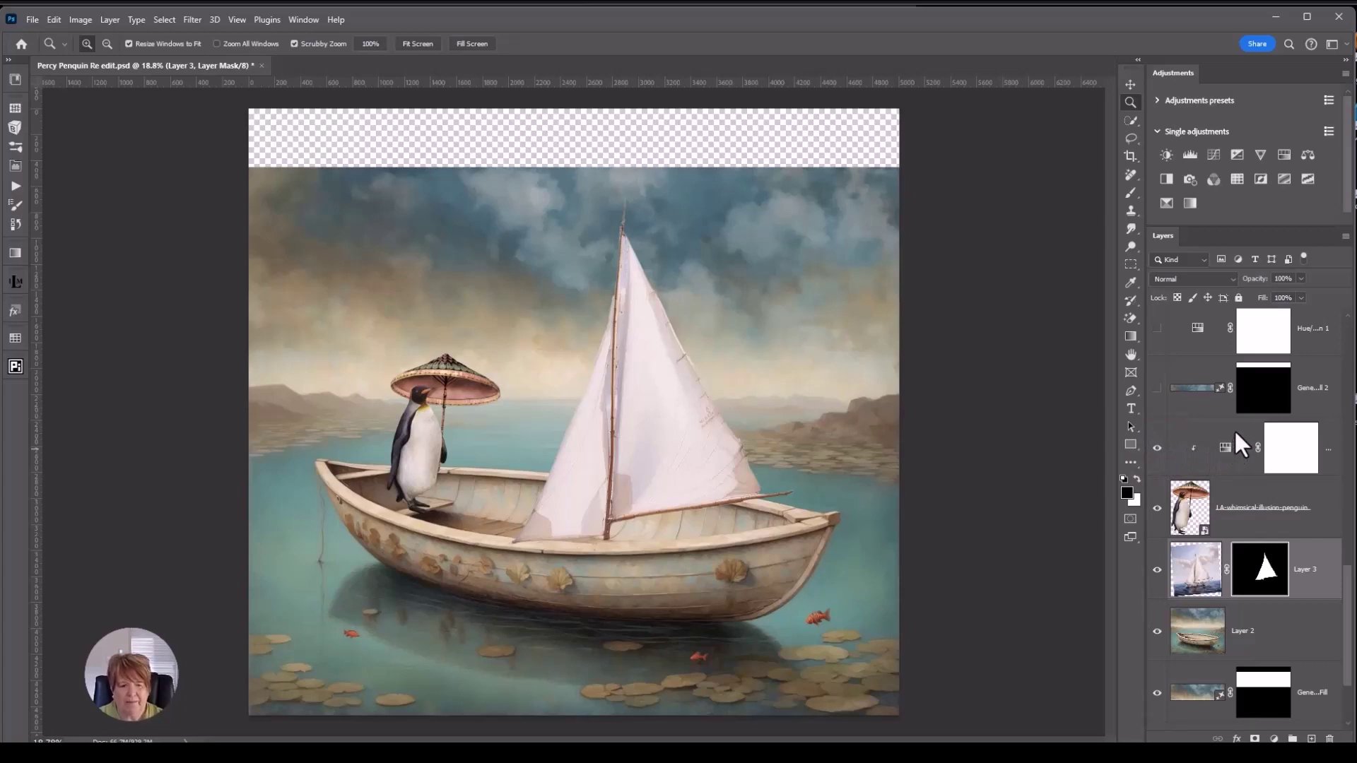
# Show the Generative Fill 2 layer so the sky extends to the canvas top edge.
pyautogui.click(1157, 389)
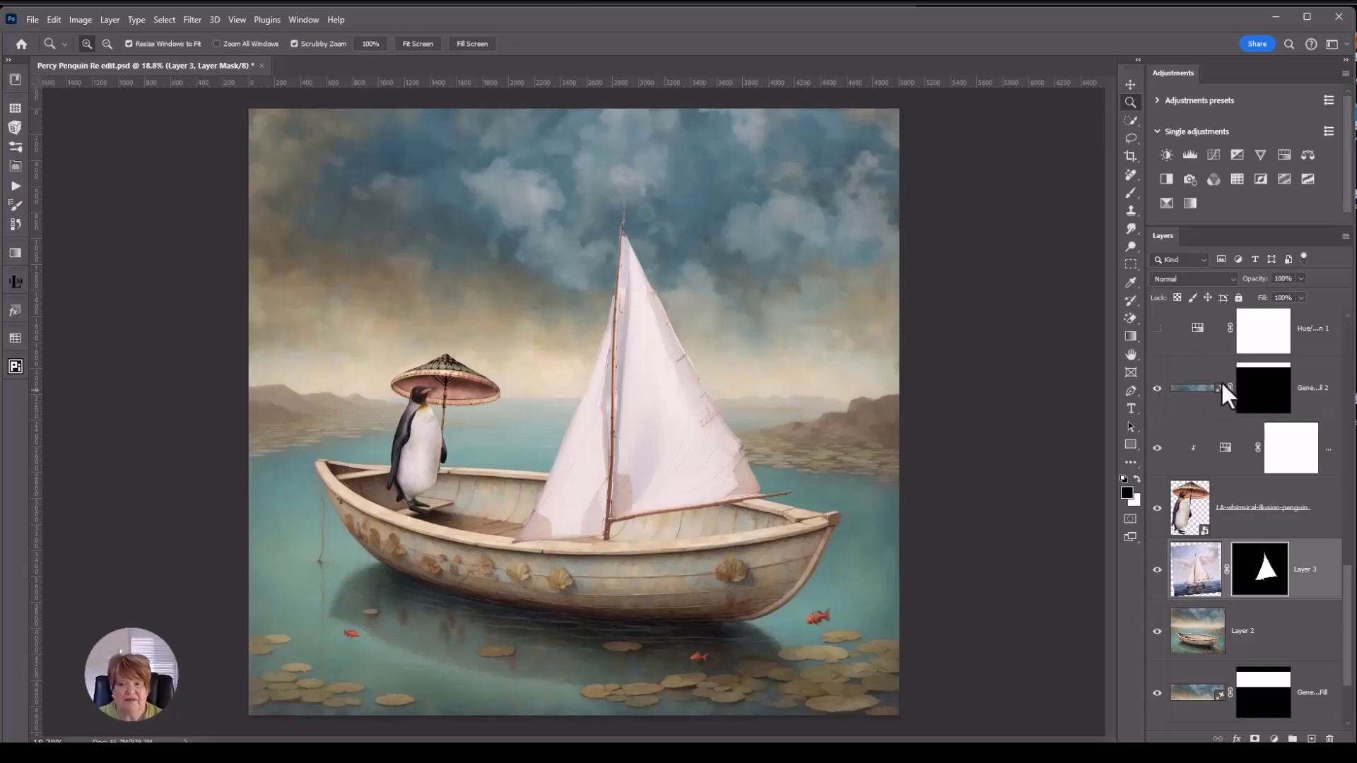
pyautogui.scroll(1, 1221, 382)
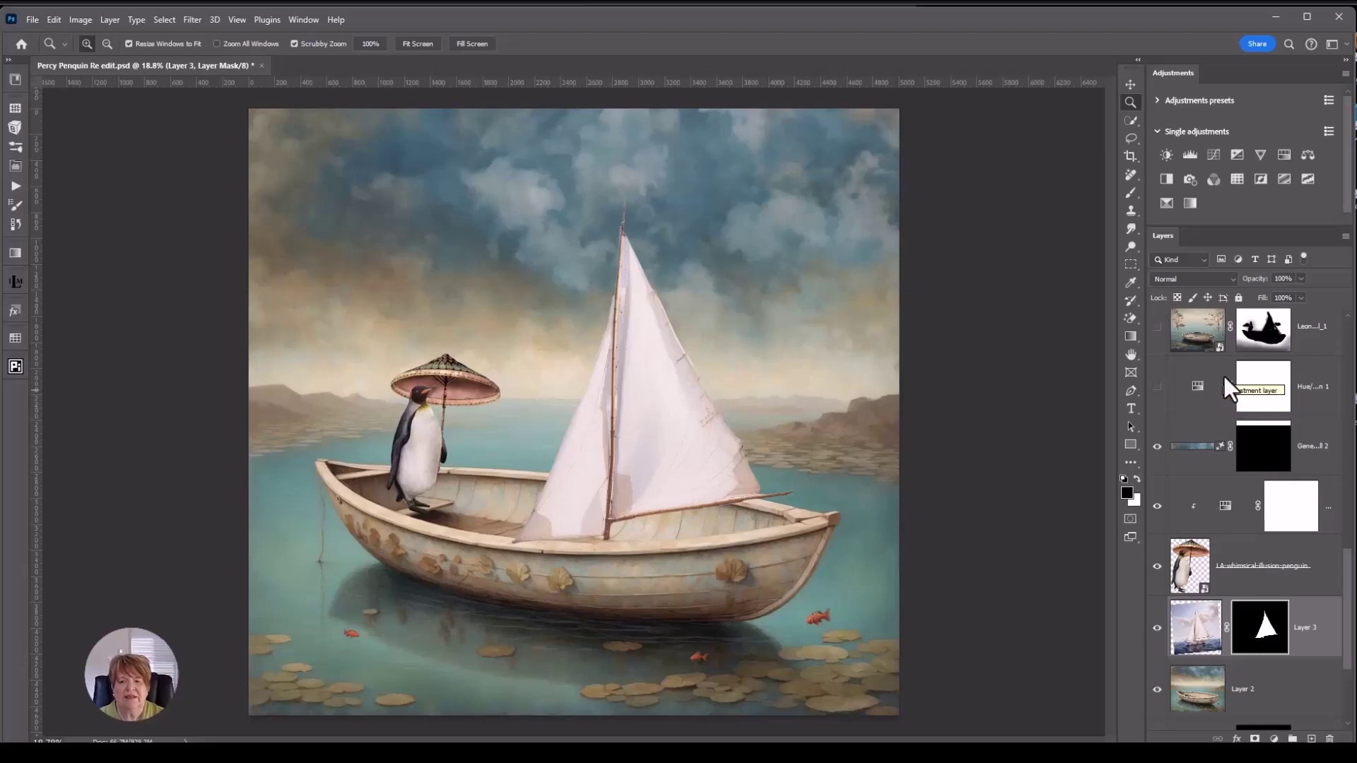
# Switch on and select the Hue/Saturation 1 adjustment layer to mute the scene's colours.
pyautogui.click(1156, 387)
pyautogui.click(1180, 385)
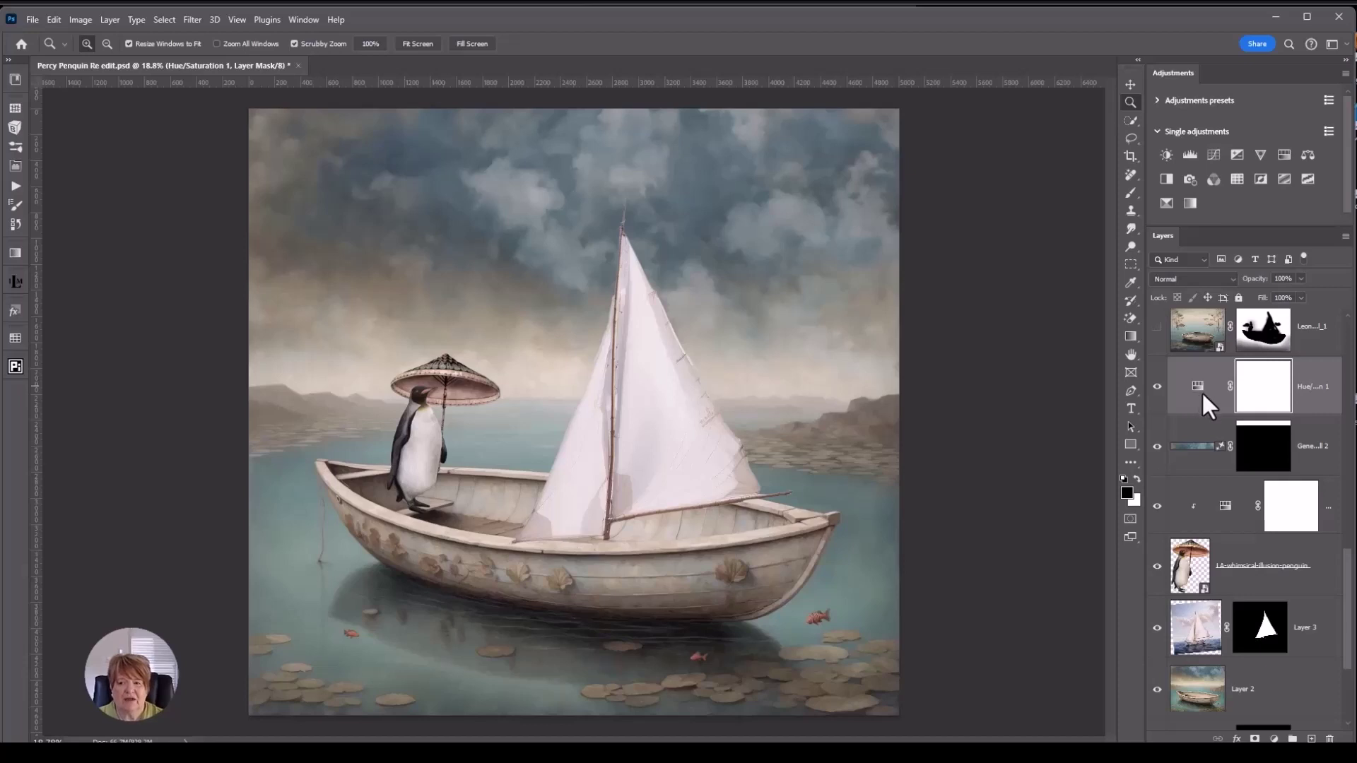
pyautogui.scroll(1, 1203, 396)
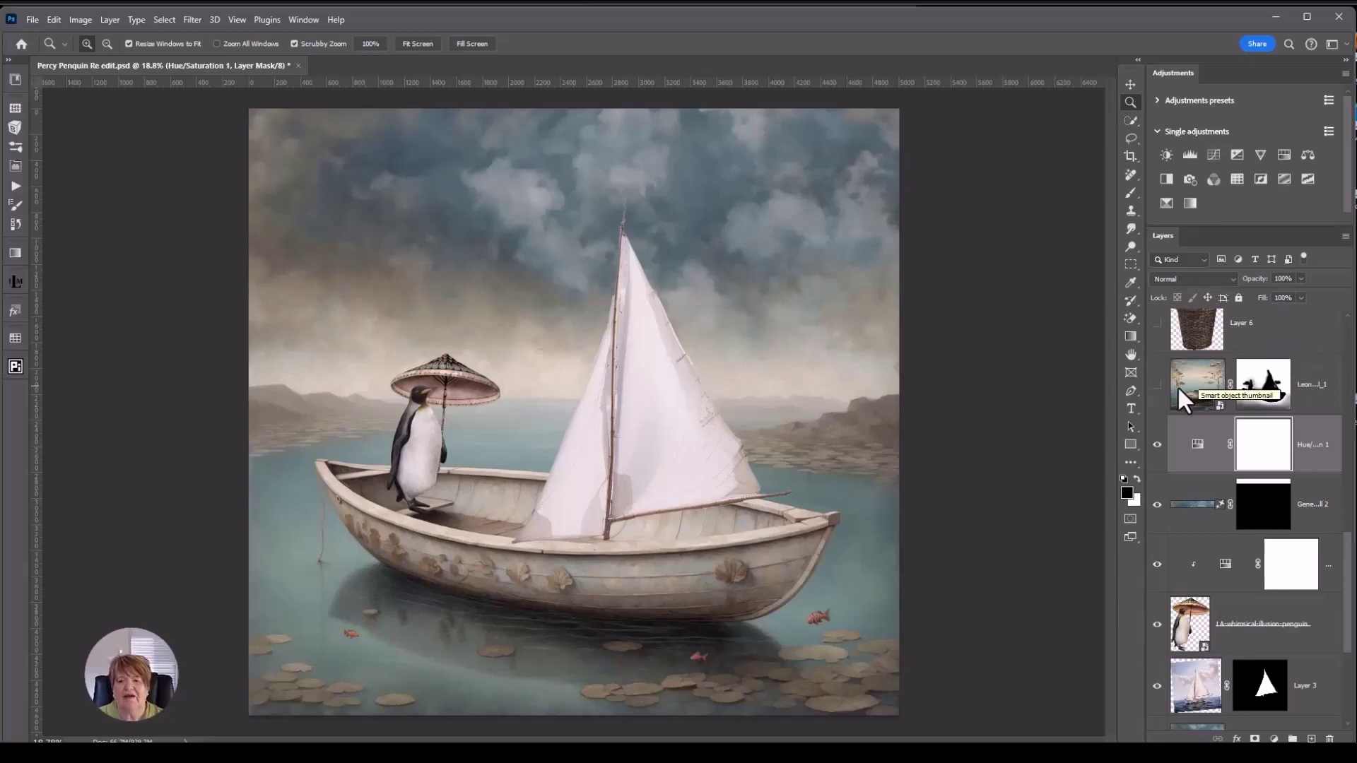
# Show and select the lily-pad layer, trying 95% opacity before restoring it to 37%.
pyautogui.click(1156, 384)
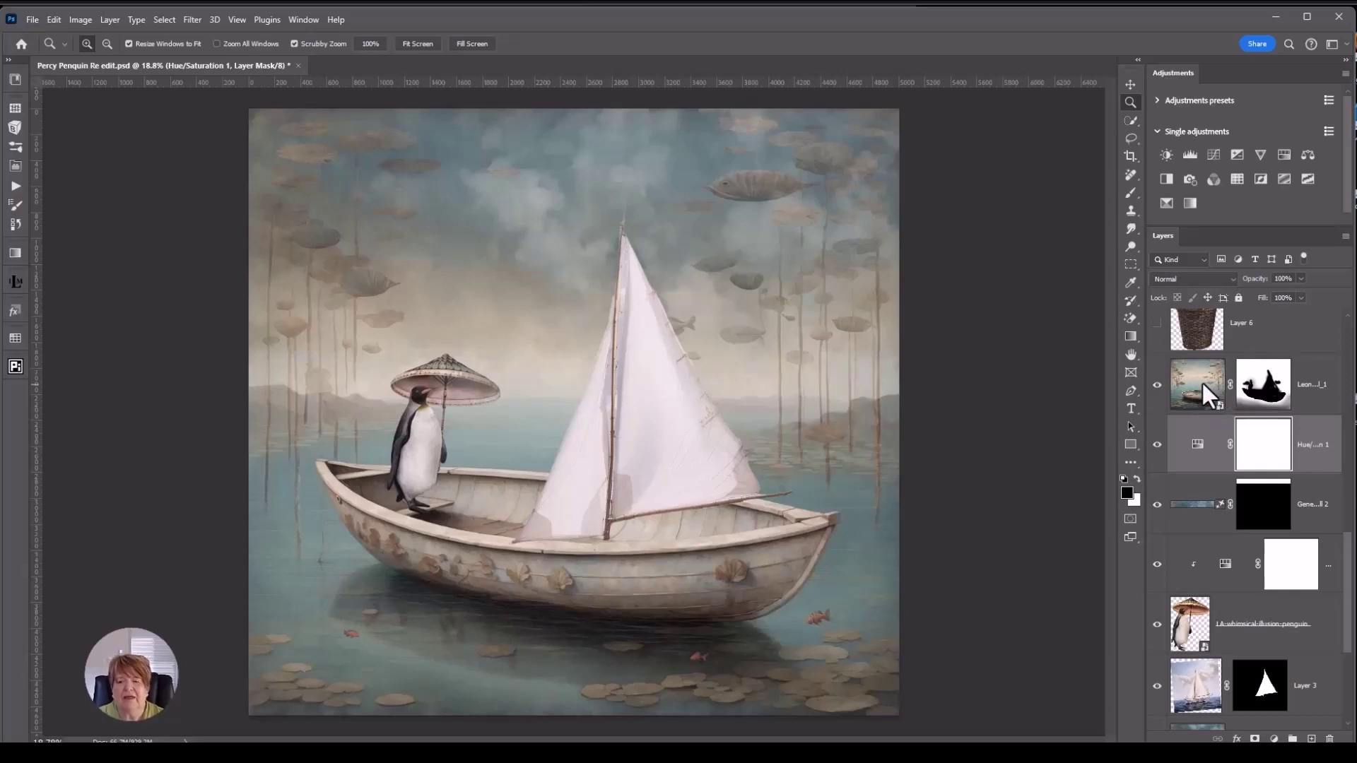
pyautogui.click(1201, 380)
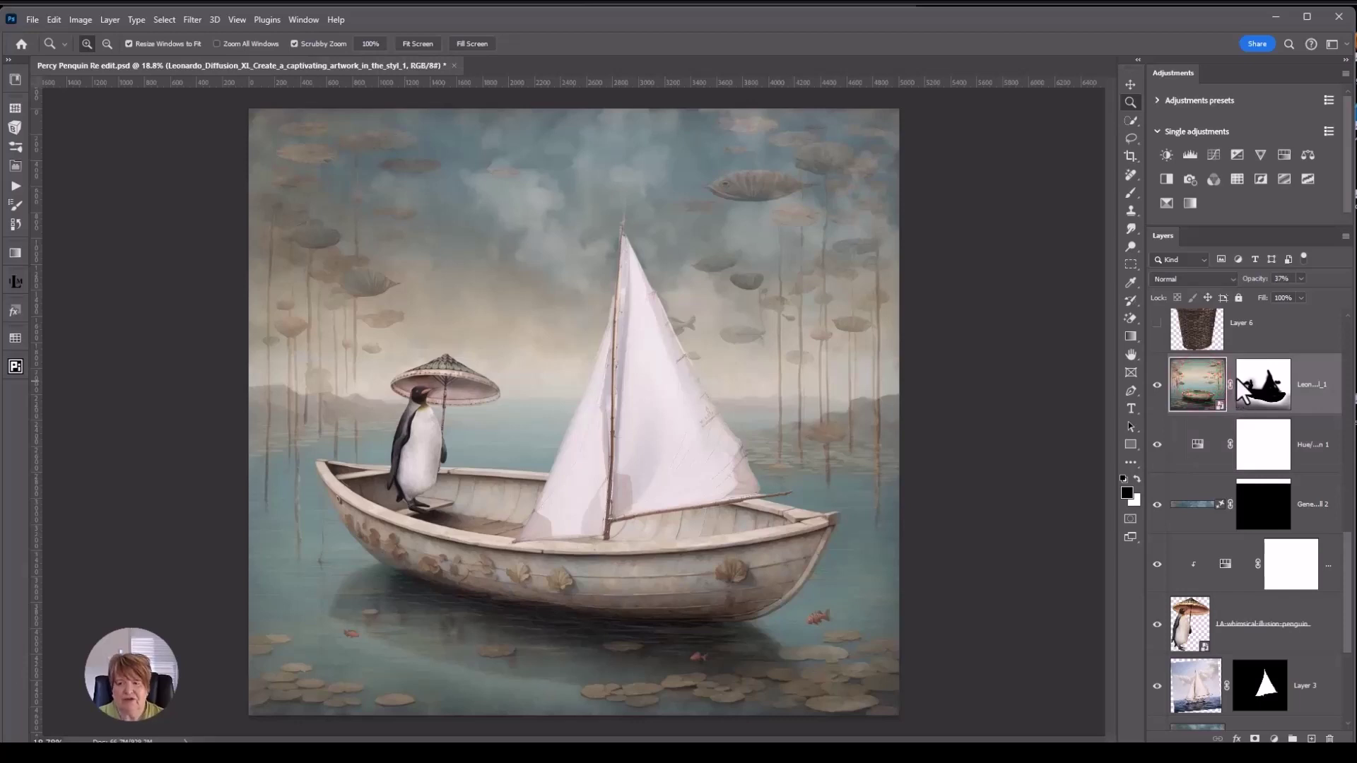
pyautogui.click(1300, 279)
pyautogui.moveTo(1299, 296); pyautogui.dragTo(1351, 313)
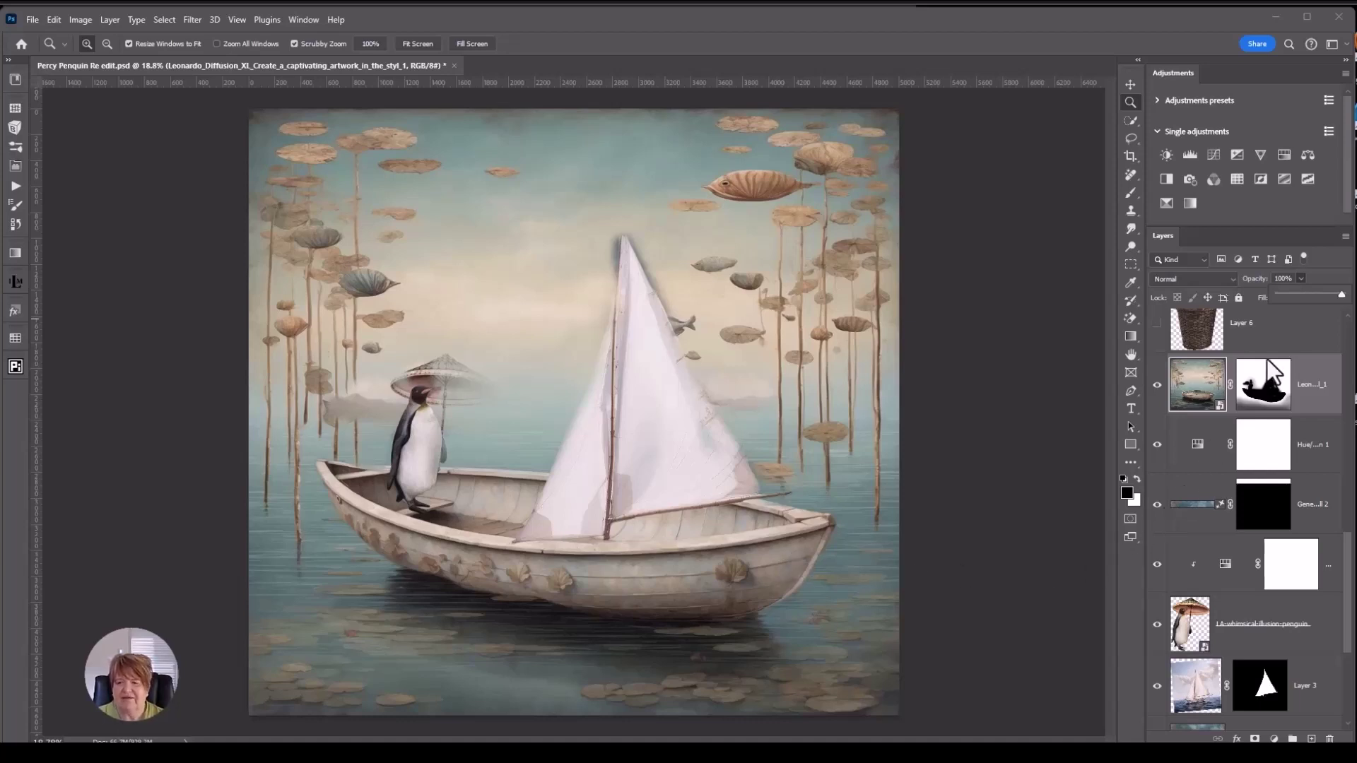
pyautogui.press('3')
pyautogui.press('7')
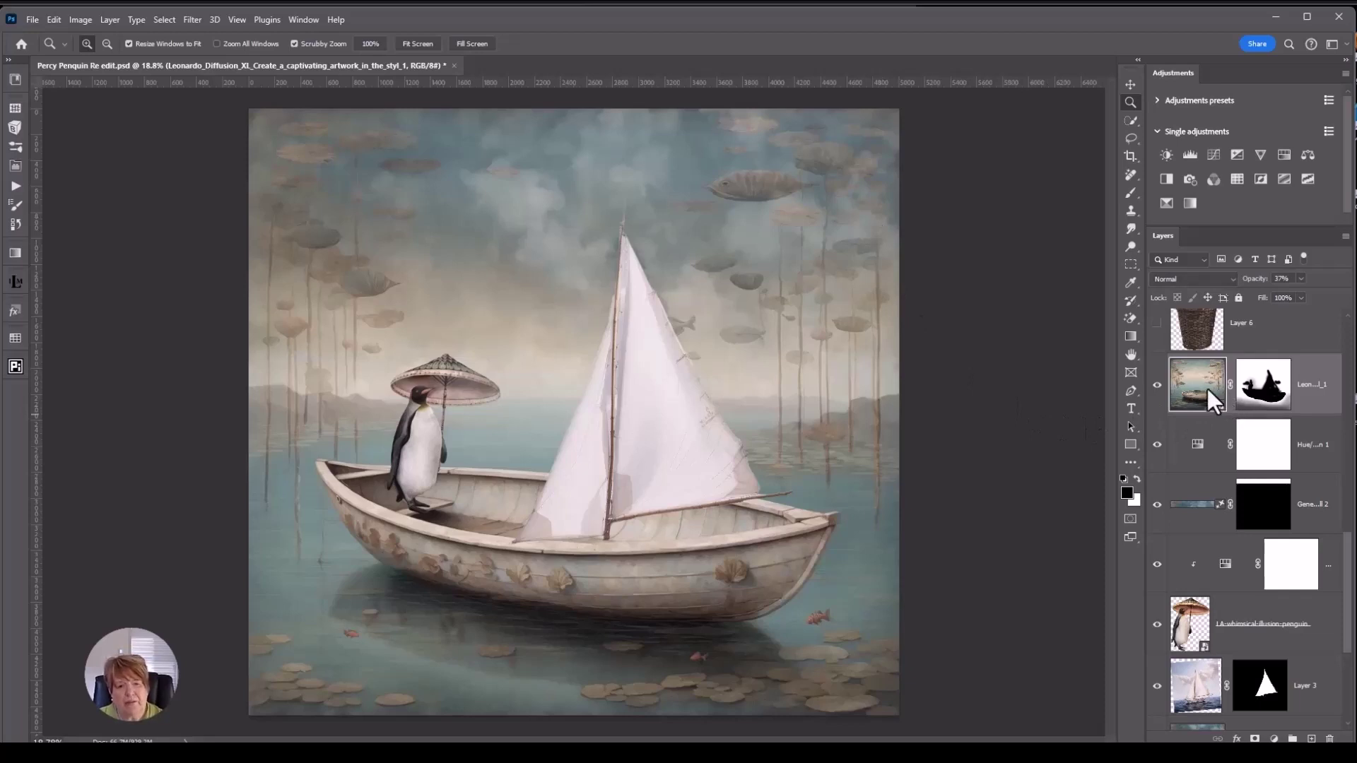
# Keep the lily-pad layer's blend mode set to Normal.
pyautogui.click(1192, 279)
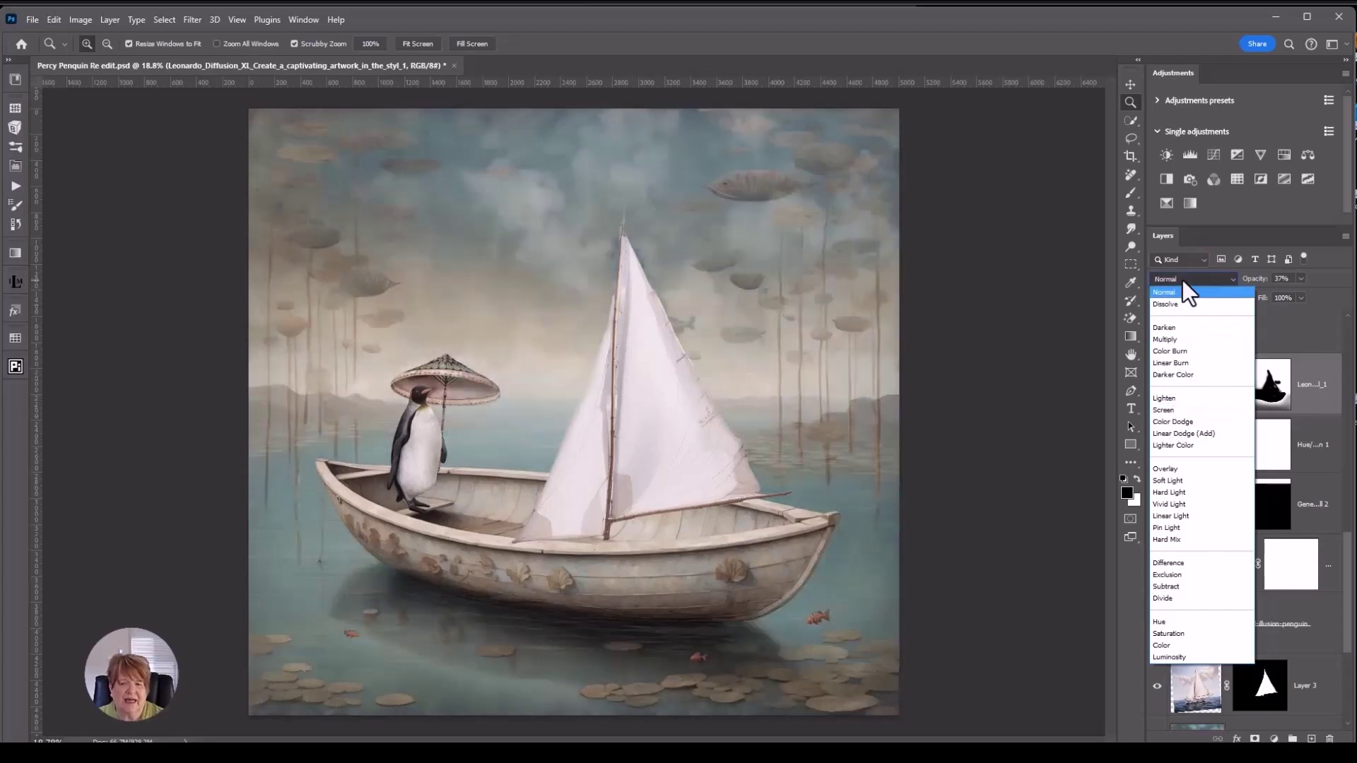
pyautogui.click(1178, 295)
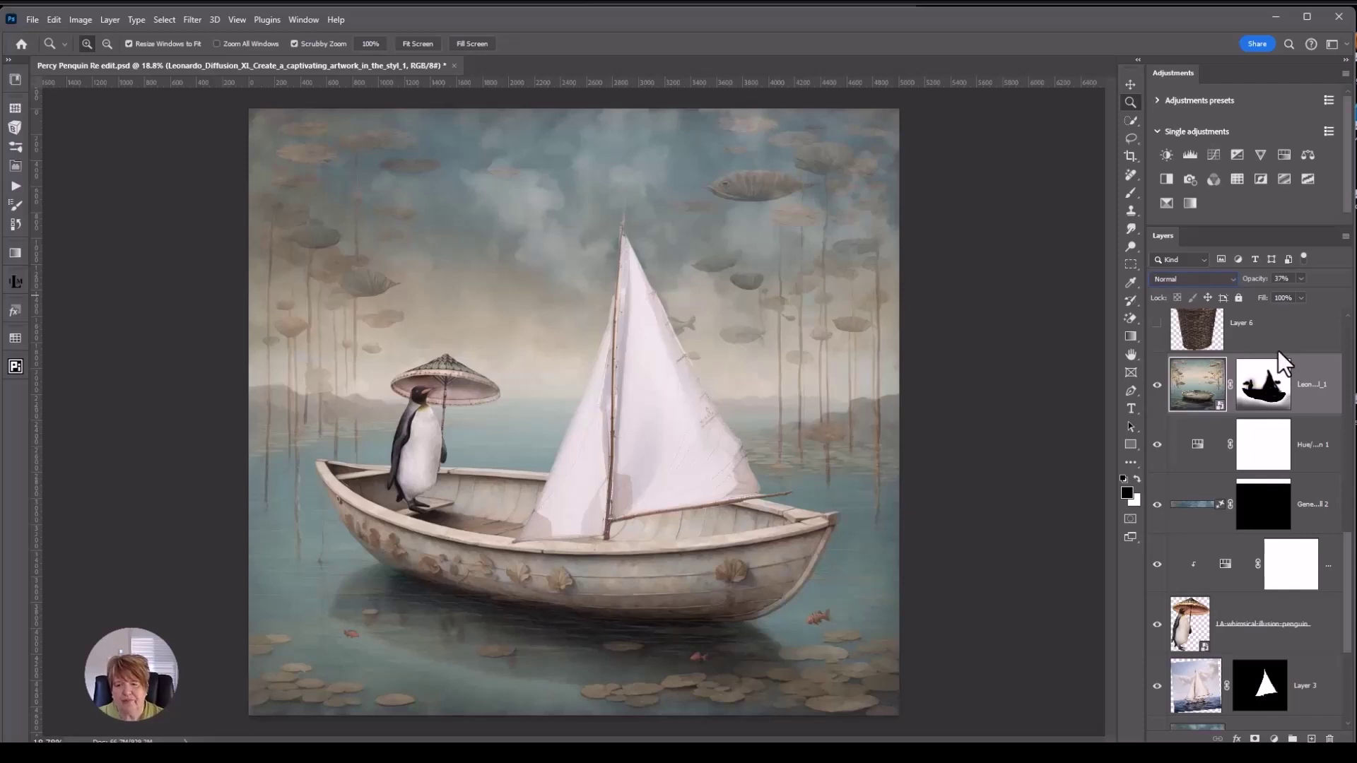
pyautogui.scroll(1, 1278, 349)
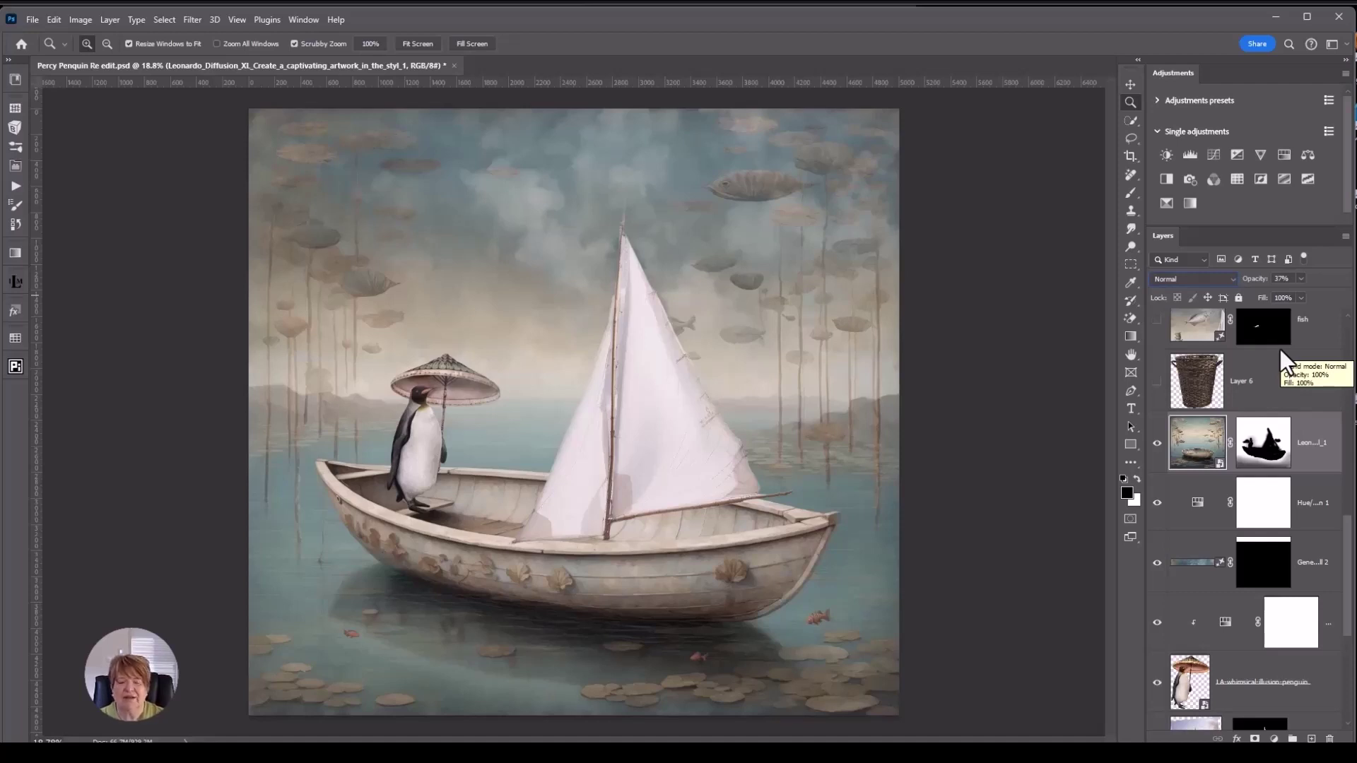
# Show Layer 6 to place the small woven basket in the boat.
pyautogui.click(1156, 382)
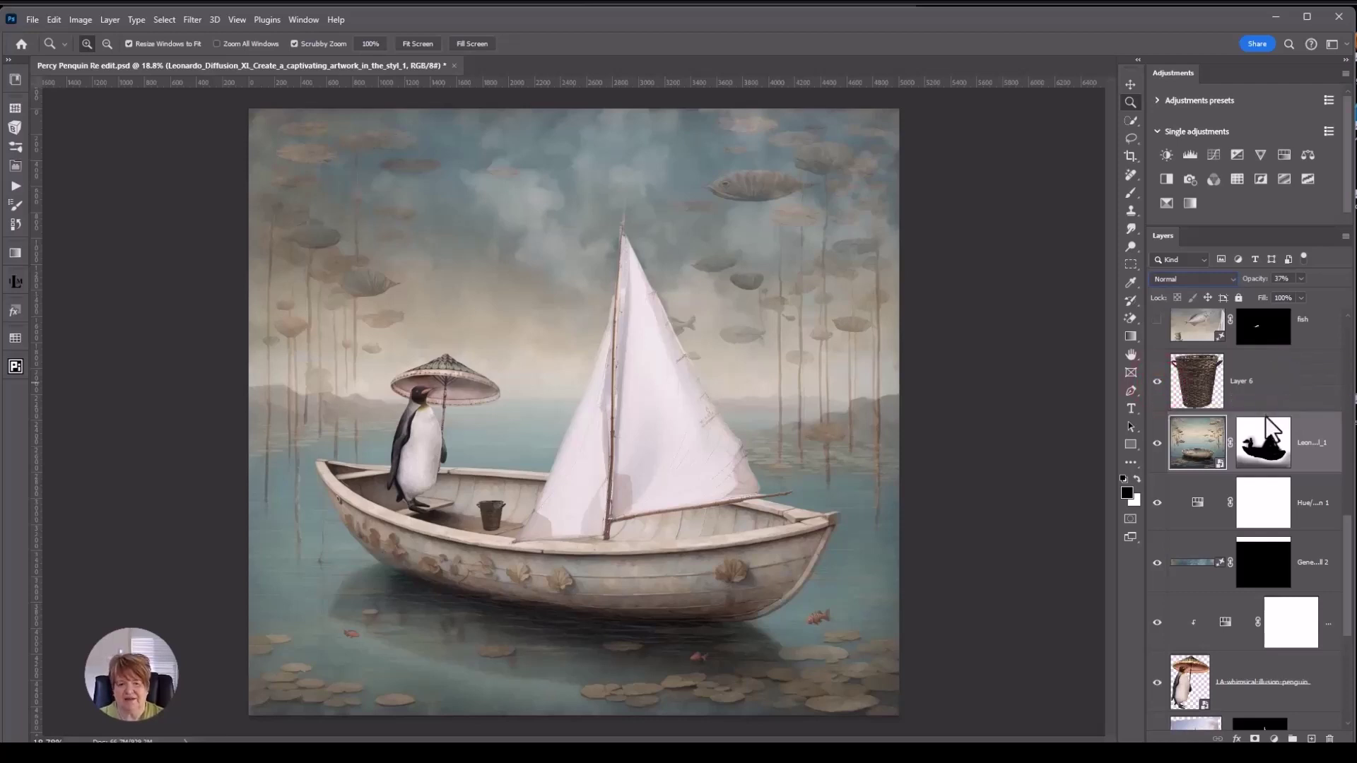
pyautogui.scroll(1, 1243, 428)
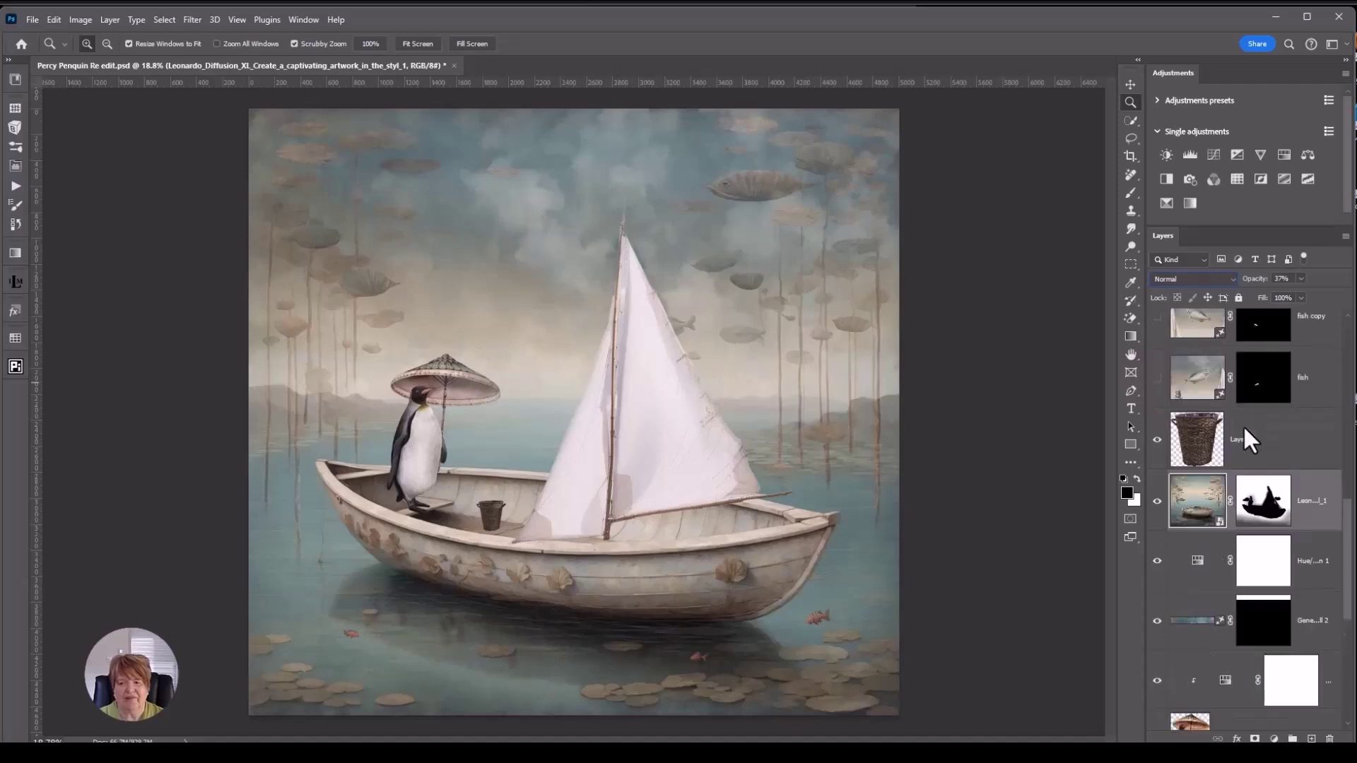
pyautogui.scroll(1, 1243, 428)
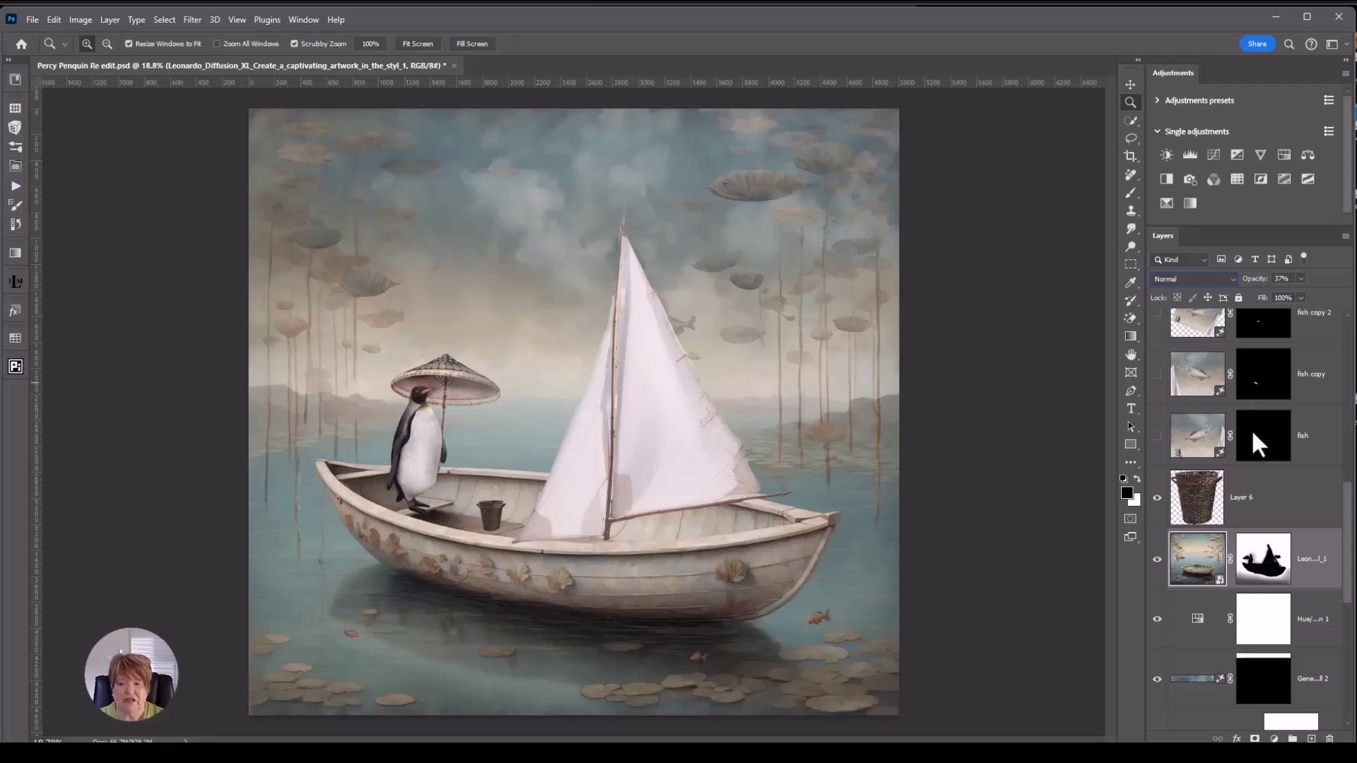
# Show and select the fish layer, disabling then re-enabling its layer mask.
pyautogui.click(1157, 437)
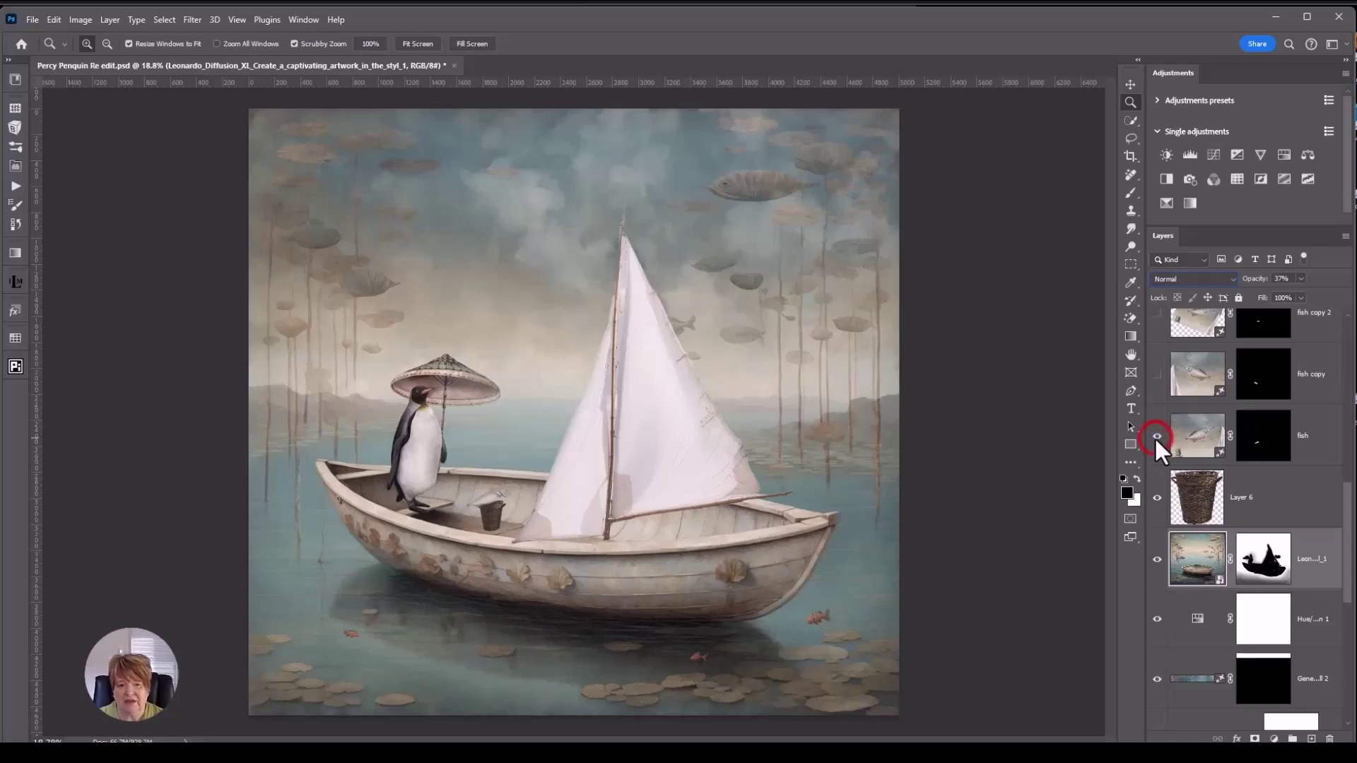
pyautogui.click(1203, 438)
pyautogui.rightClick(1264, 431)
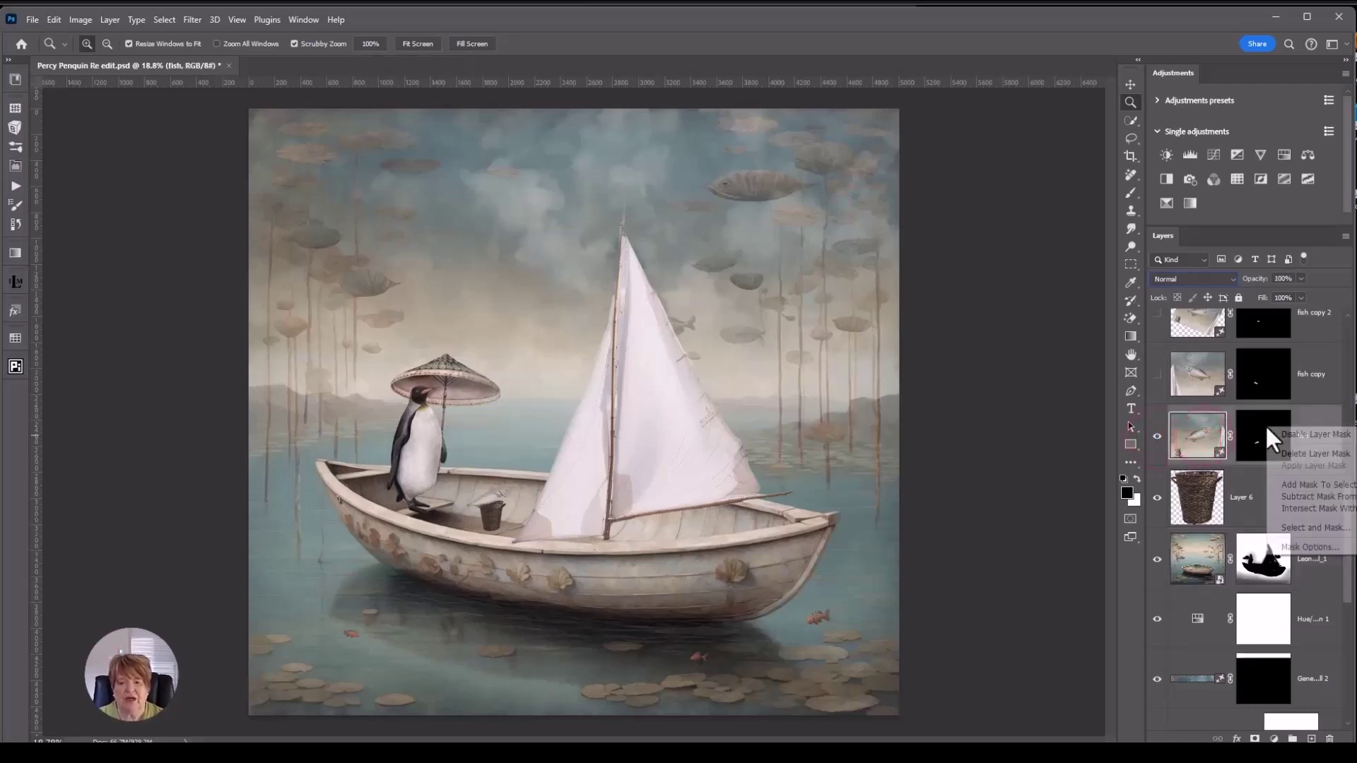
pyautogui.click(1305, 435)
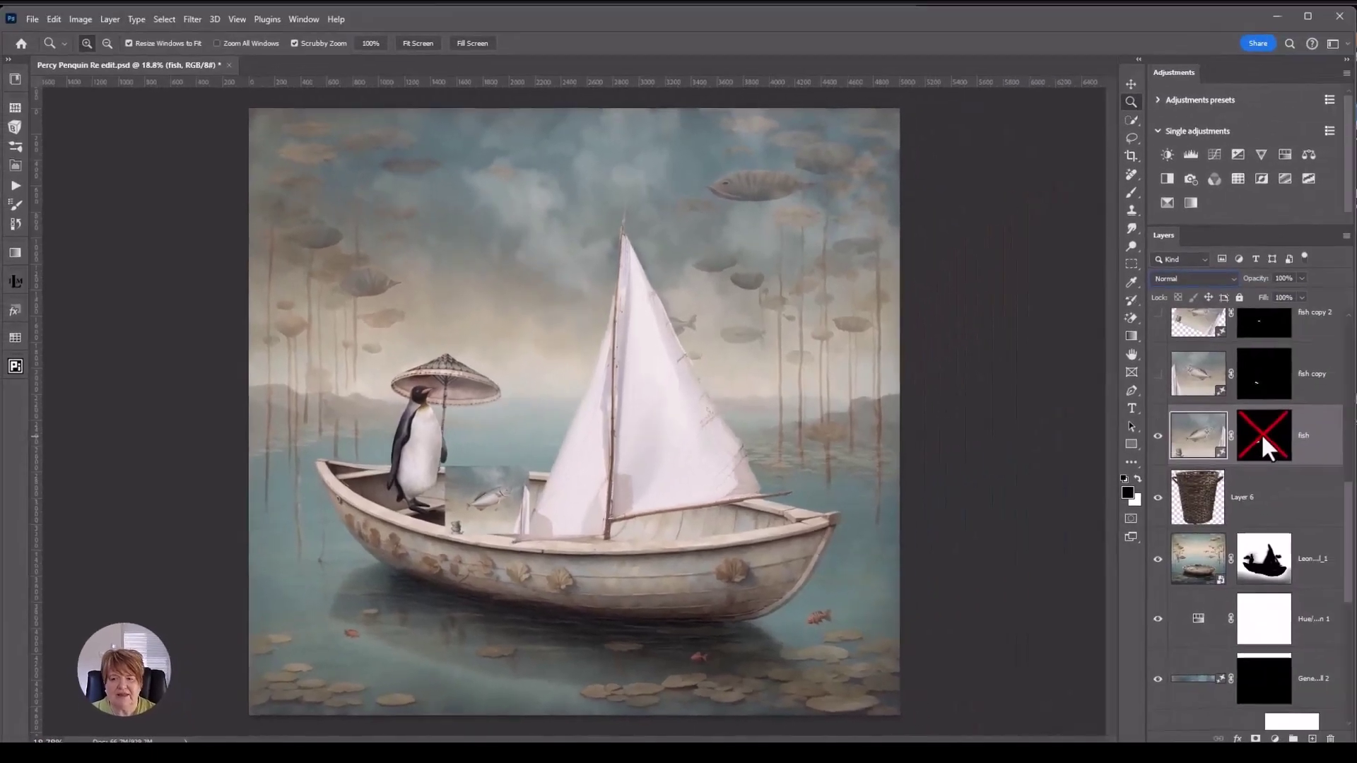
pyautogui.rightClick(1261, 431)
pyautogui.click(1291, 439)
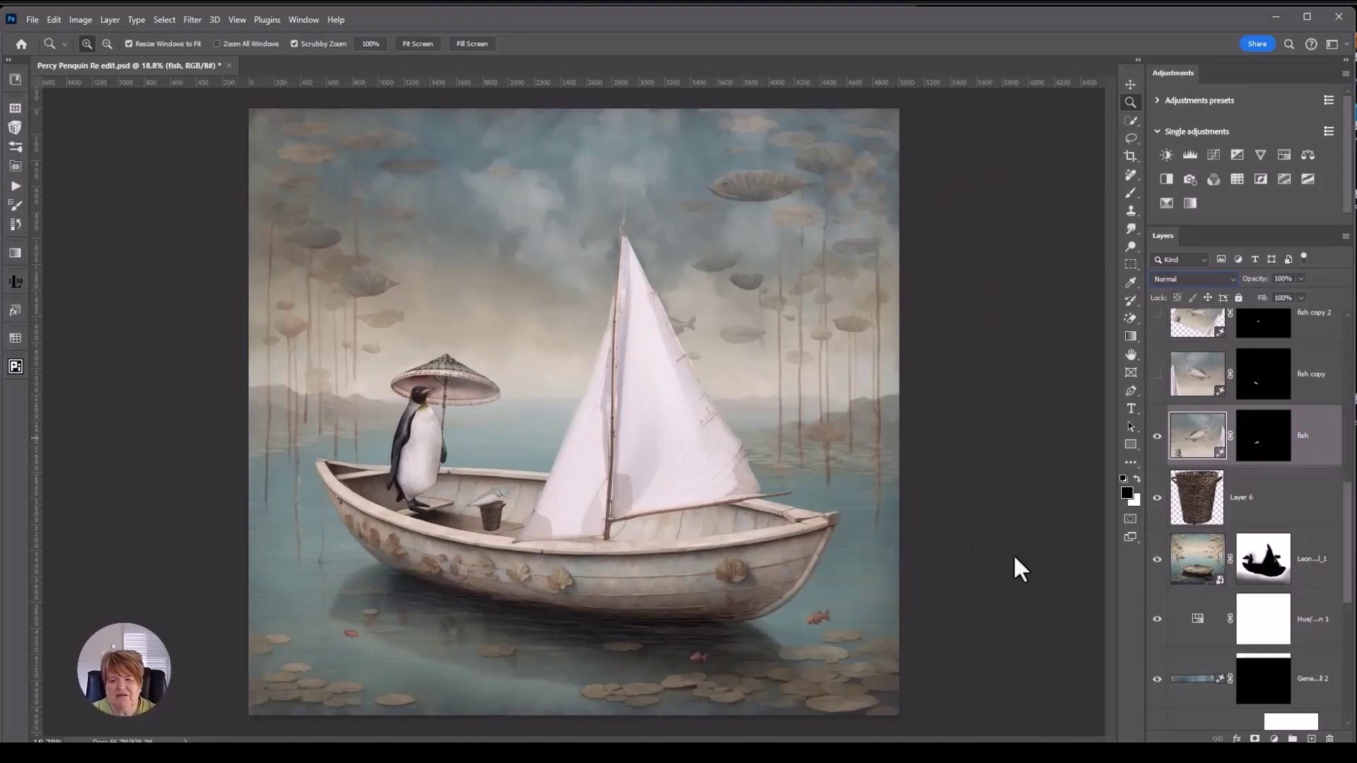
# Zoom in on the boat and basket with the Zoom tool.
pyautogui.click(1130, 191)
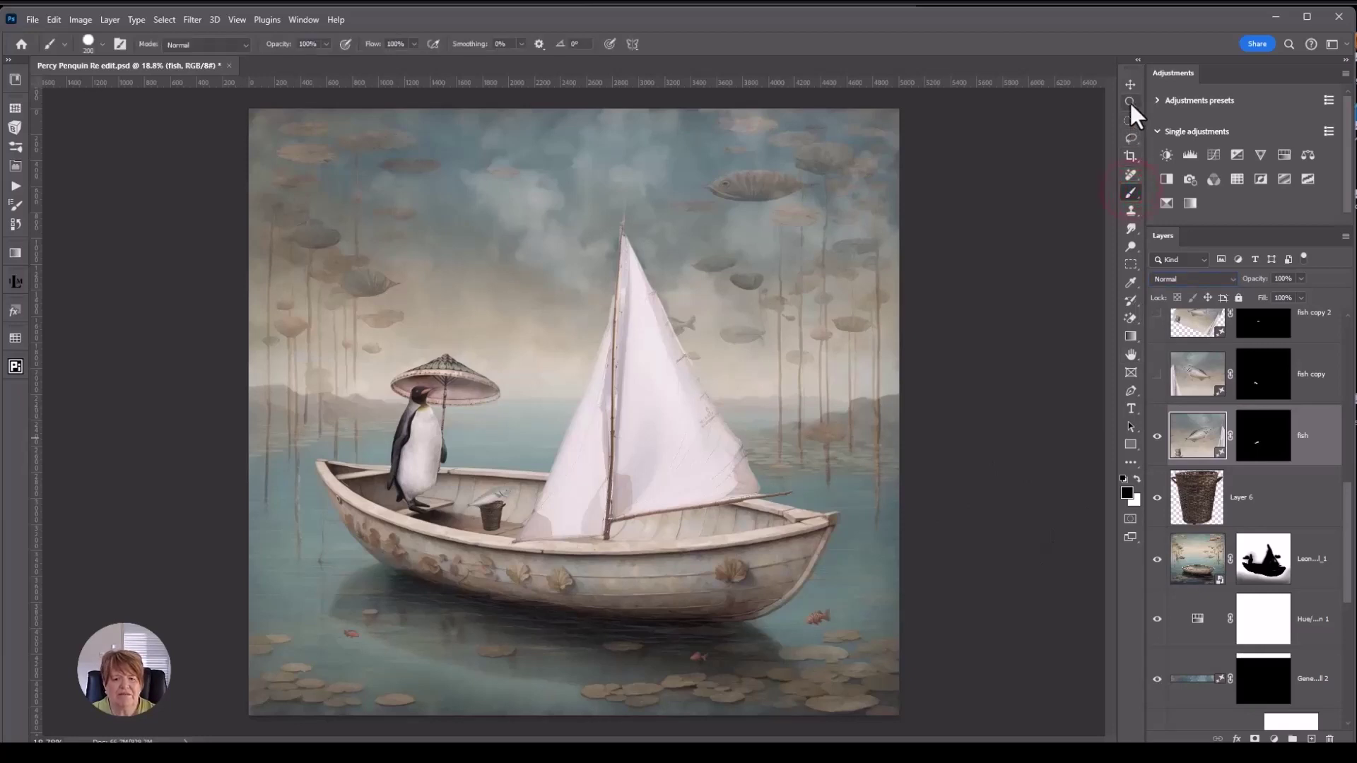
pyautogui.click(1130, 101)
pyautogui.click(930, 340)
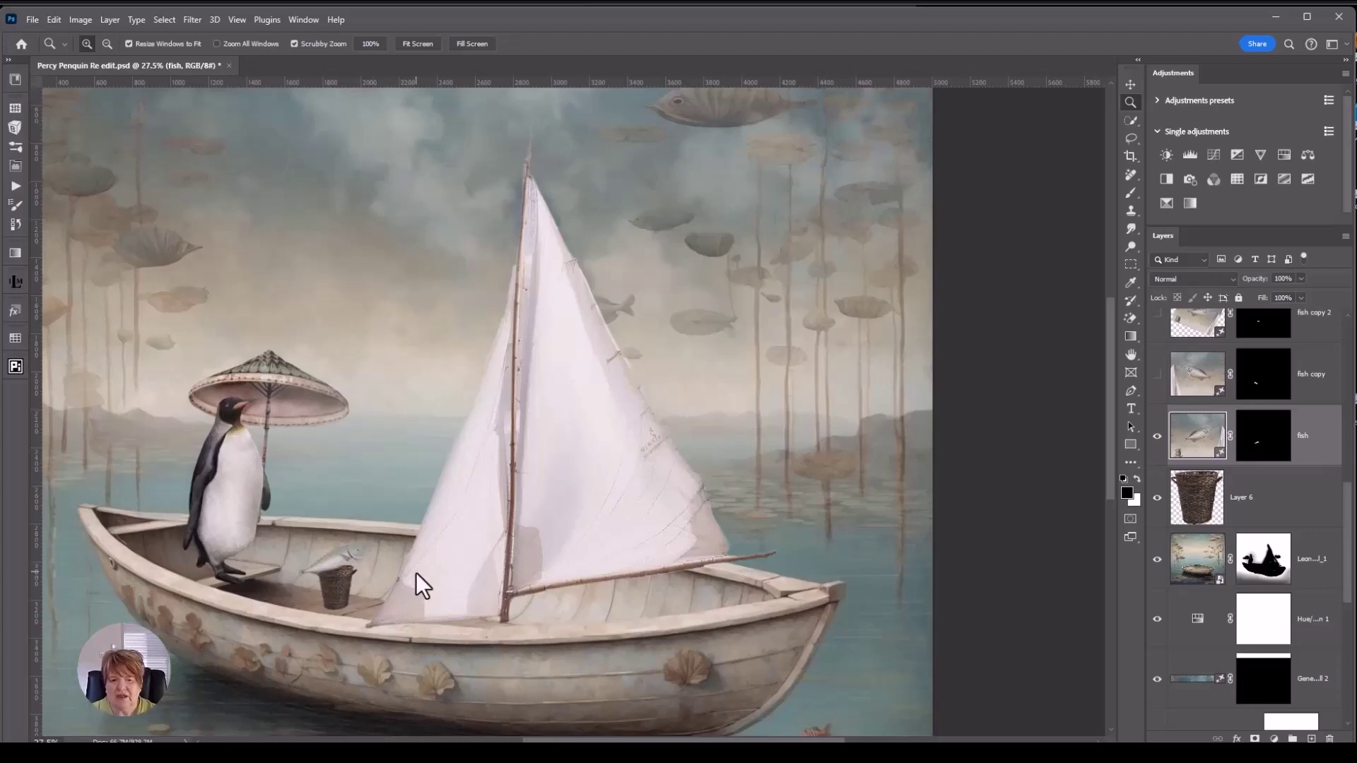
pyautogui.scroll(-2, 416, 572)
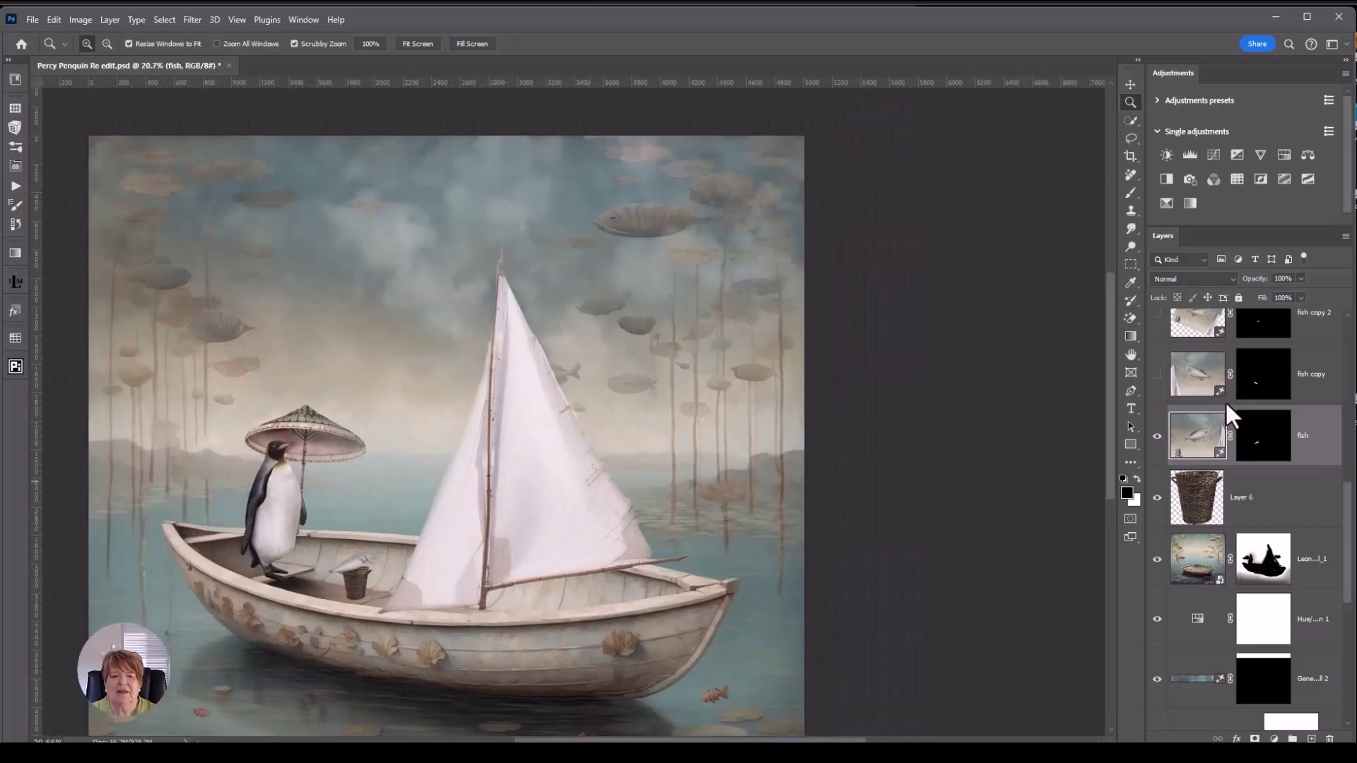
# Show the fish copy and fish copy 2 layers, panning to view the whole boat.
pyautogui.click(1157, 374)
pyautogui.scroll(2, 746, 600)
pyautogui.scroll(1, 746, 600)
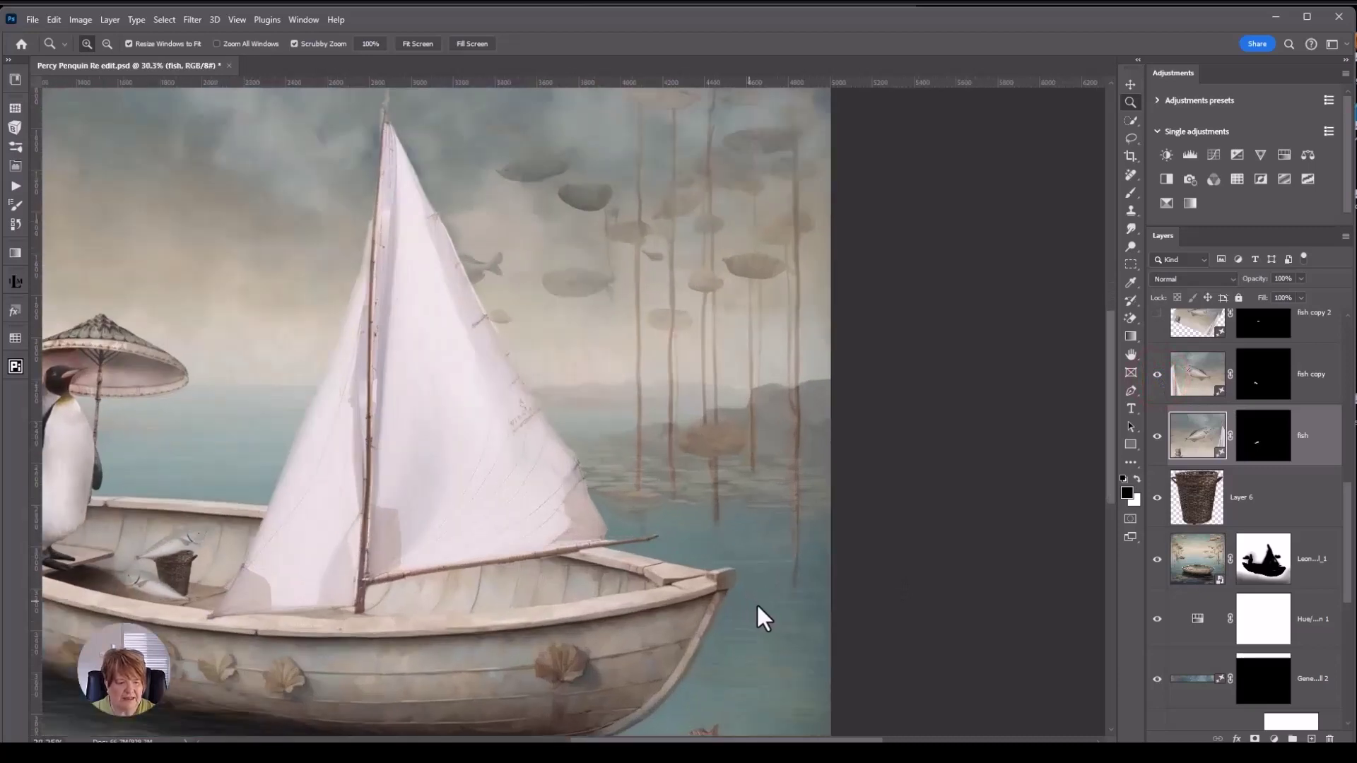
pyautogui.moveTo(792, 611); pyautogui.dragTo(991, 608)
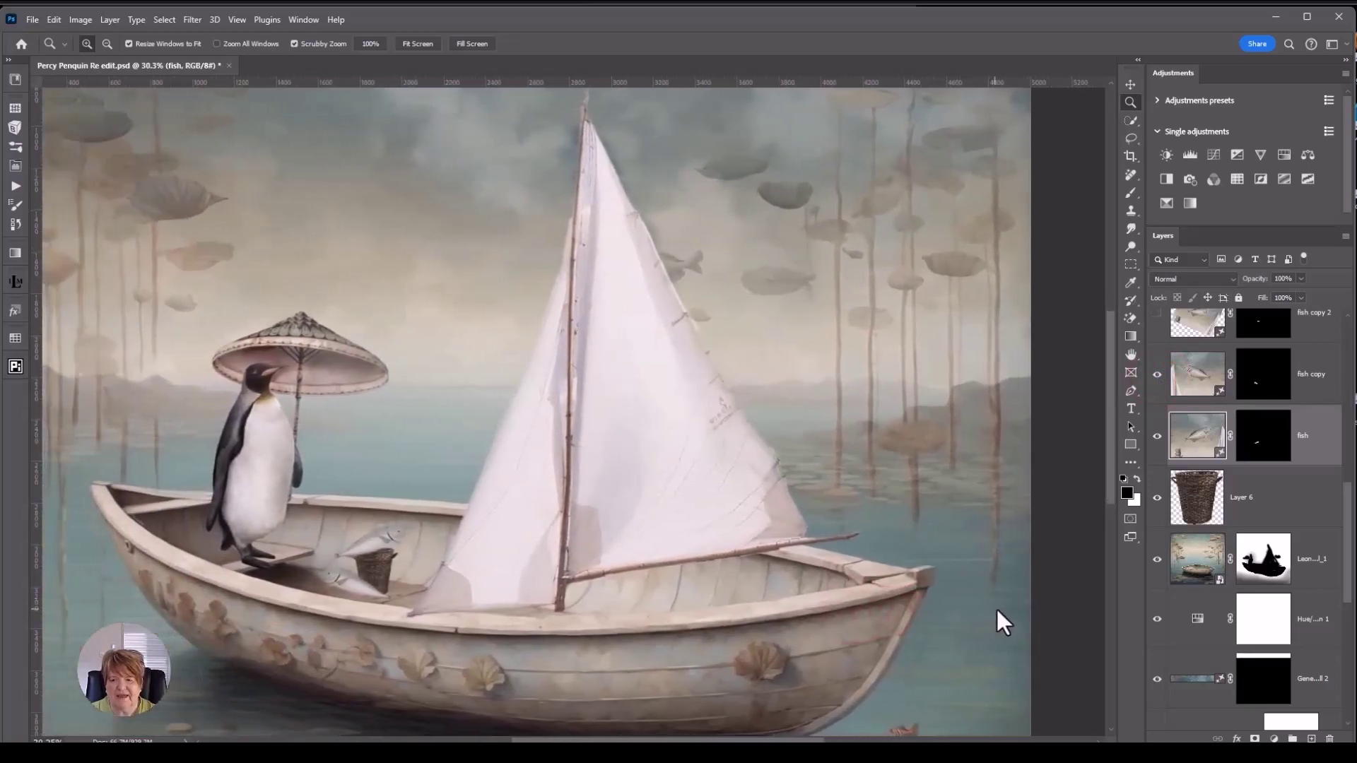
pyautogui.scroll(2, 1174, 356)
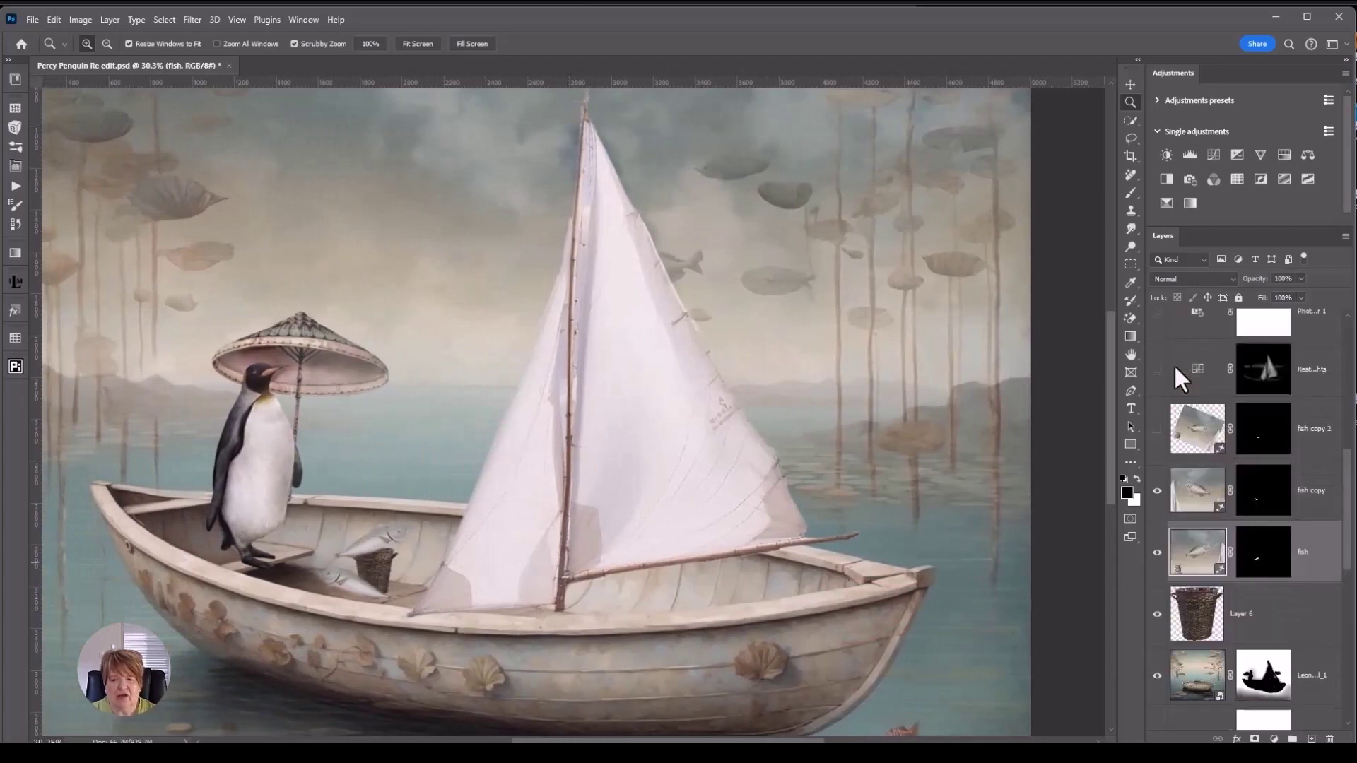
pyautogui.click(1156, 428)
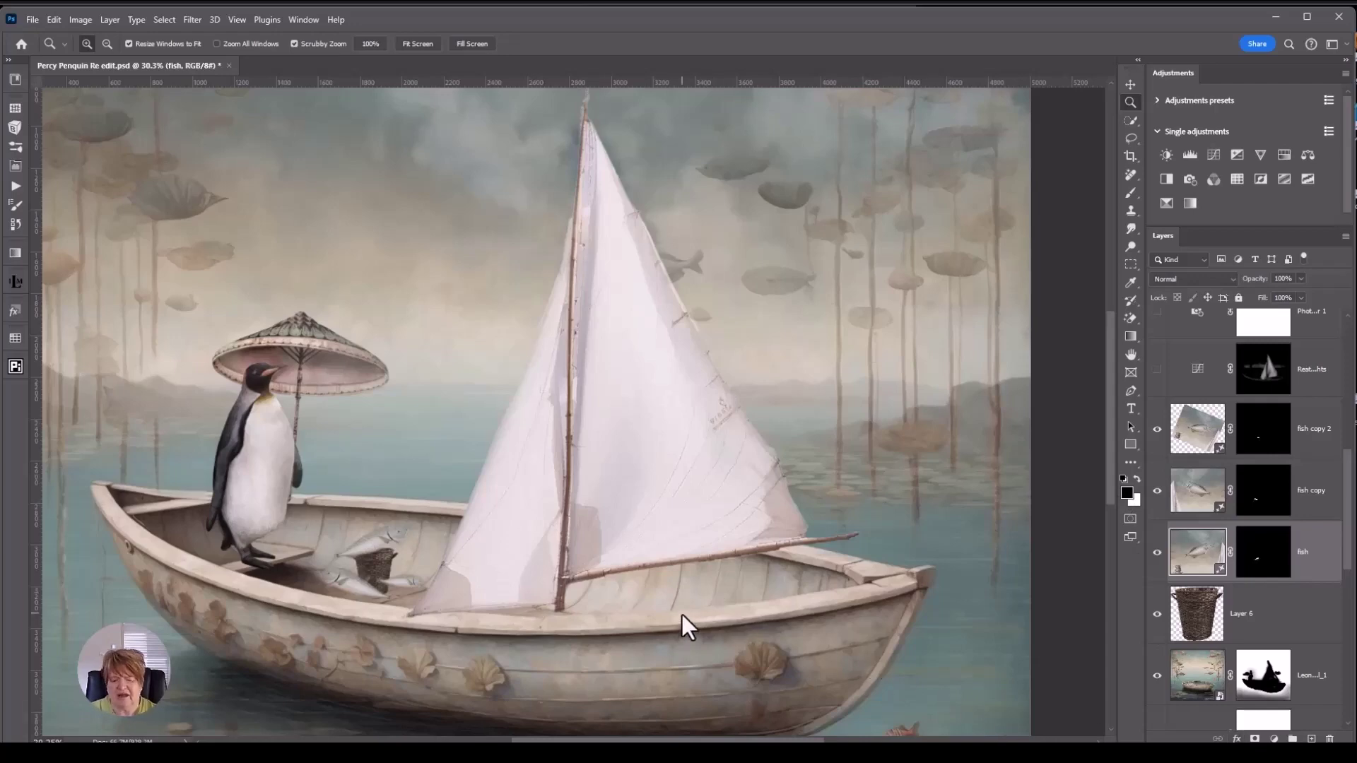
pyautogui.scroll(-2, 727, 591)
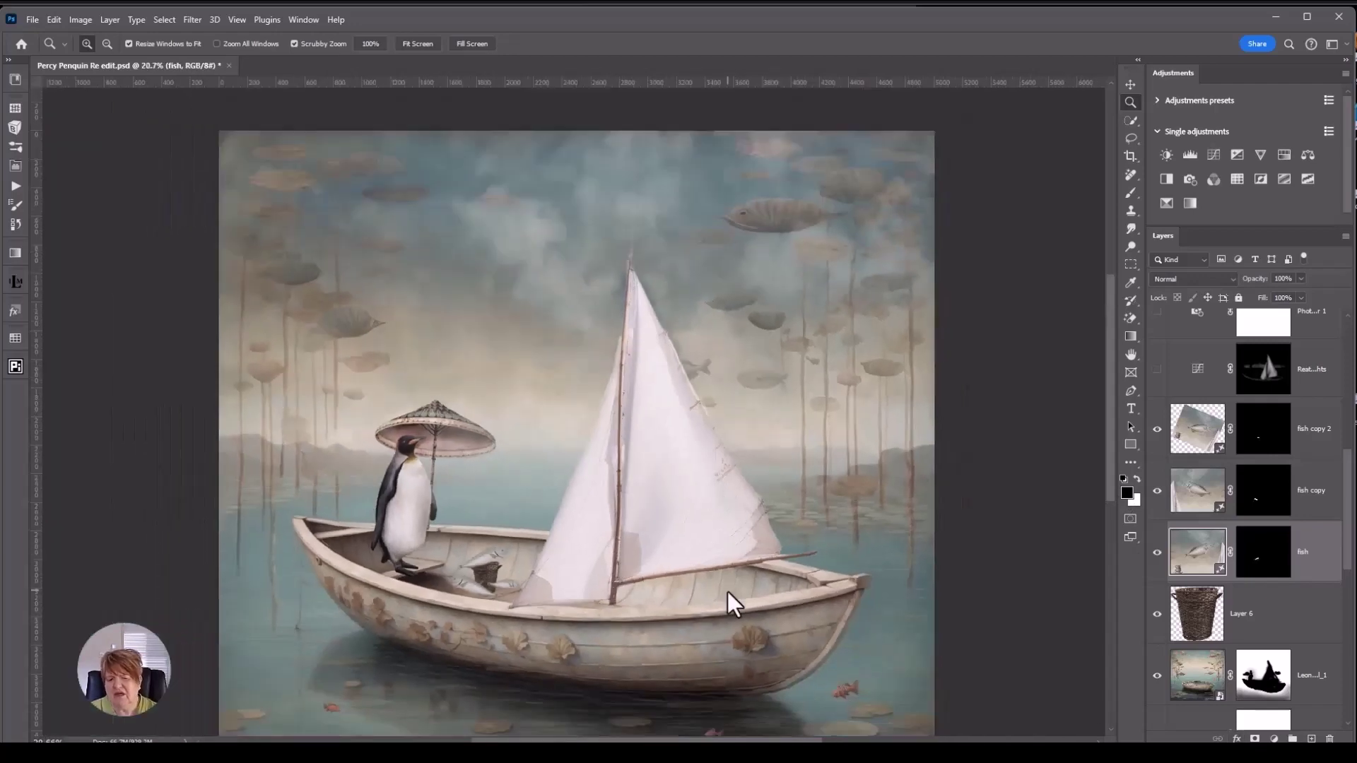
pyautogui.scroll(-1, 727, 602)
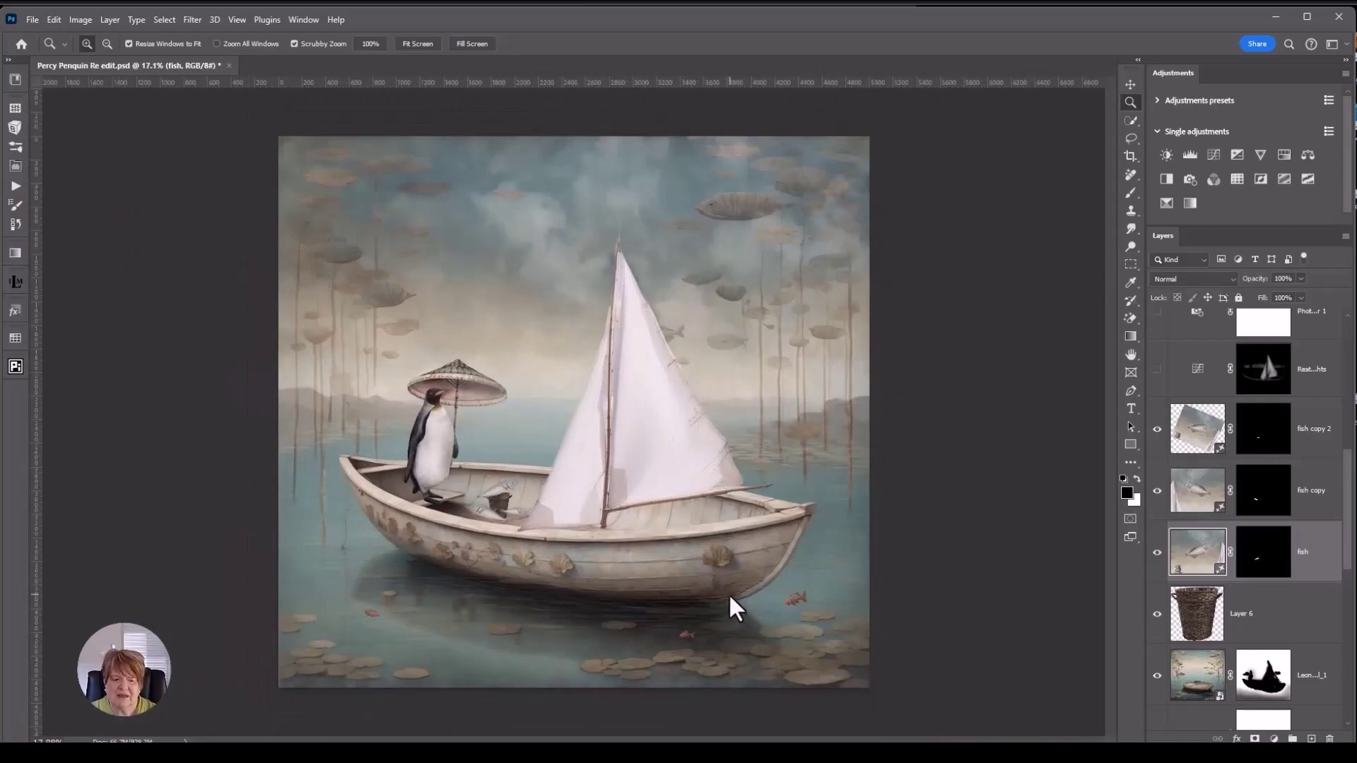
pyautogui.scroll(2, 730, 597)
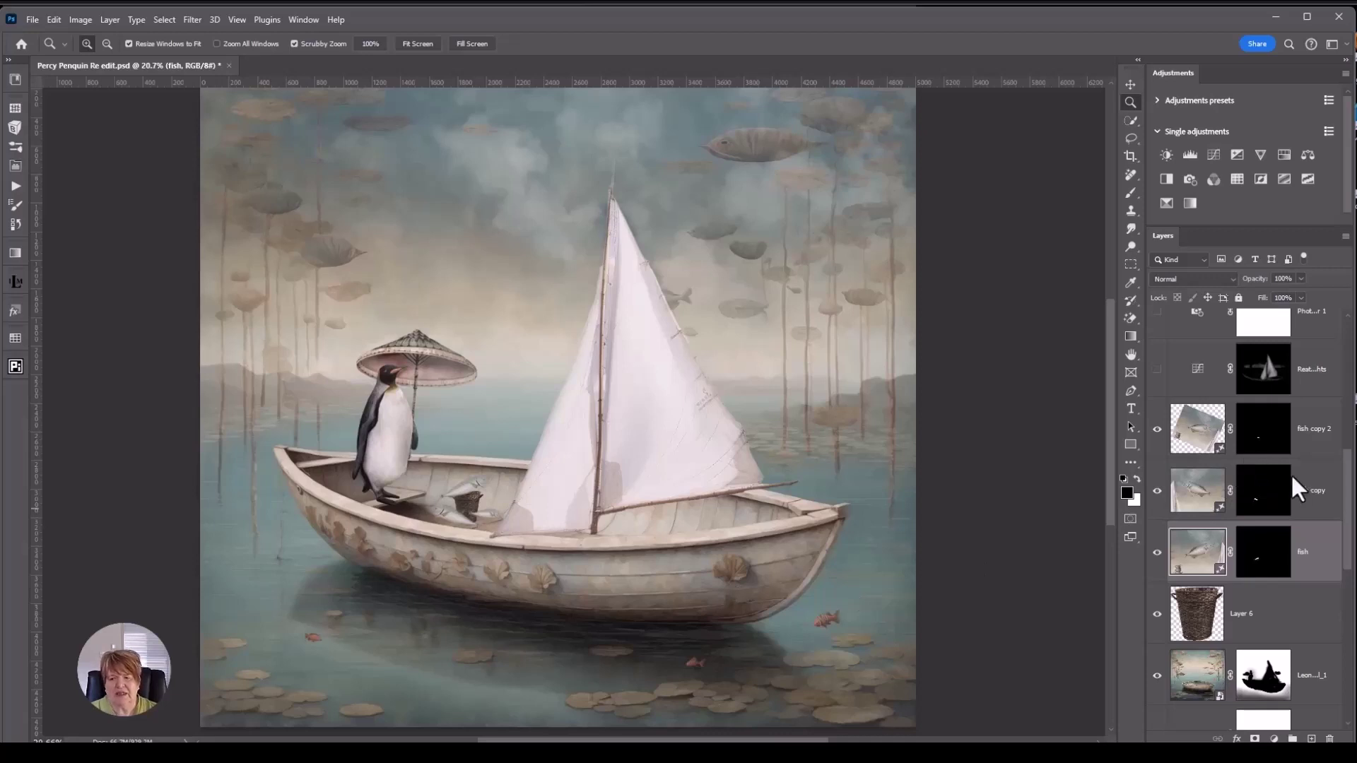
pyautogui.scroll(1, 1291, 472)
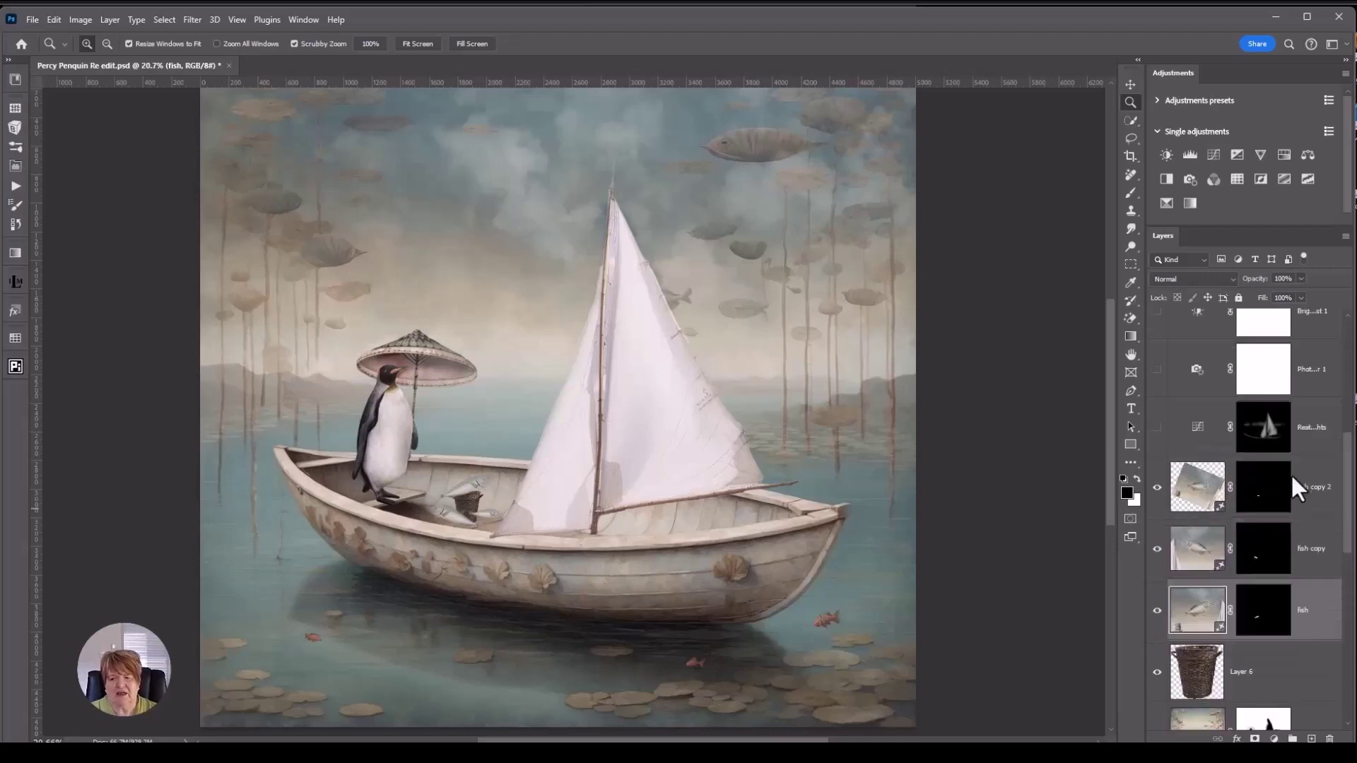
# Switch on the Photo Filter 1 adjustment layer that shades the sail.
pyautogui.click(1157, 427)
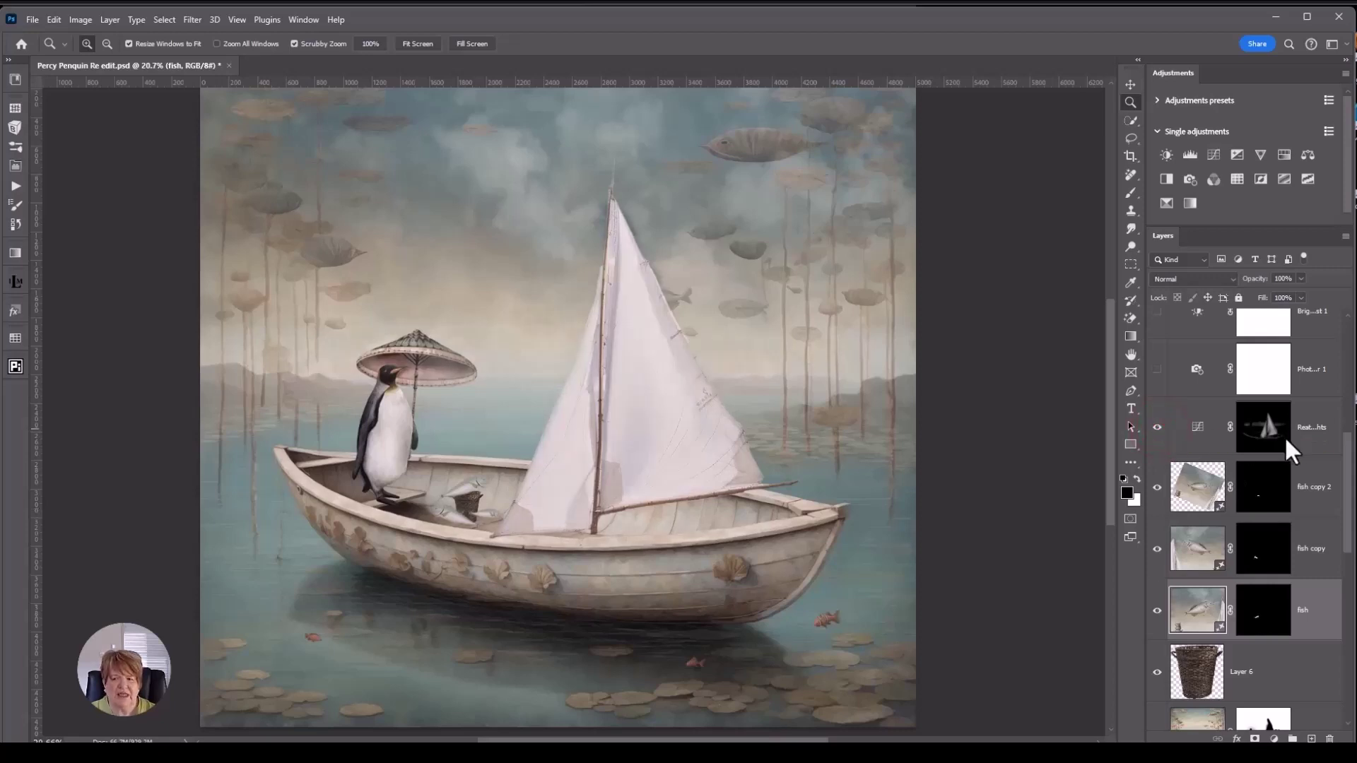
pyautogui.scroll(1, 1283, 436)
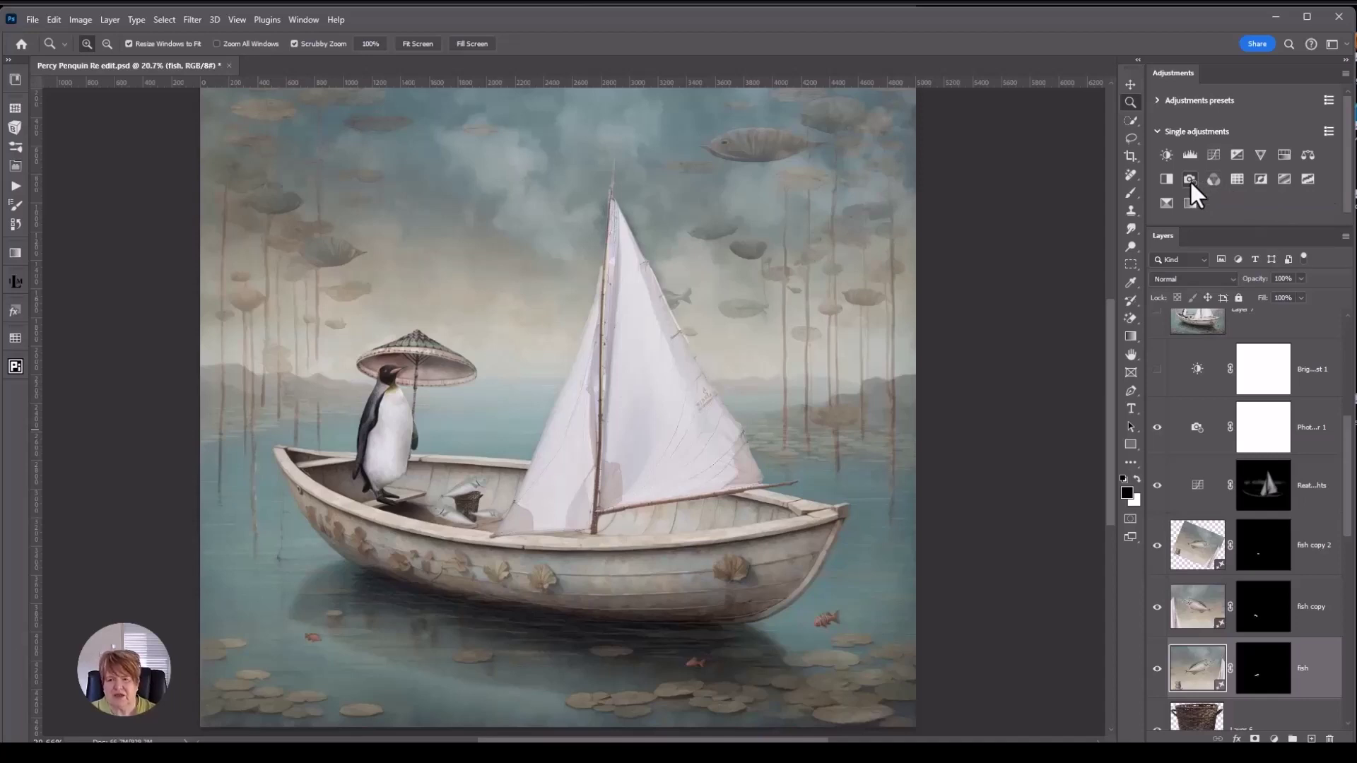
# Turn on the Brightness/Contrast 1 adjustment layer to brighten the penguin-and-sailboat composite.
pyautogui.click(1156, 369)
pyautogui.scroll(1, 1233, 436)
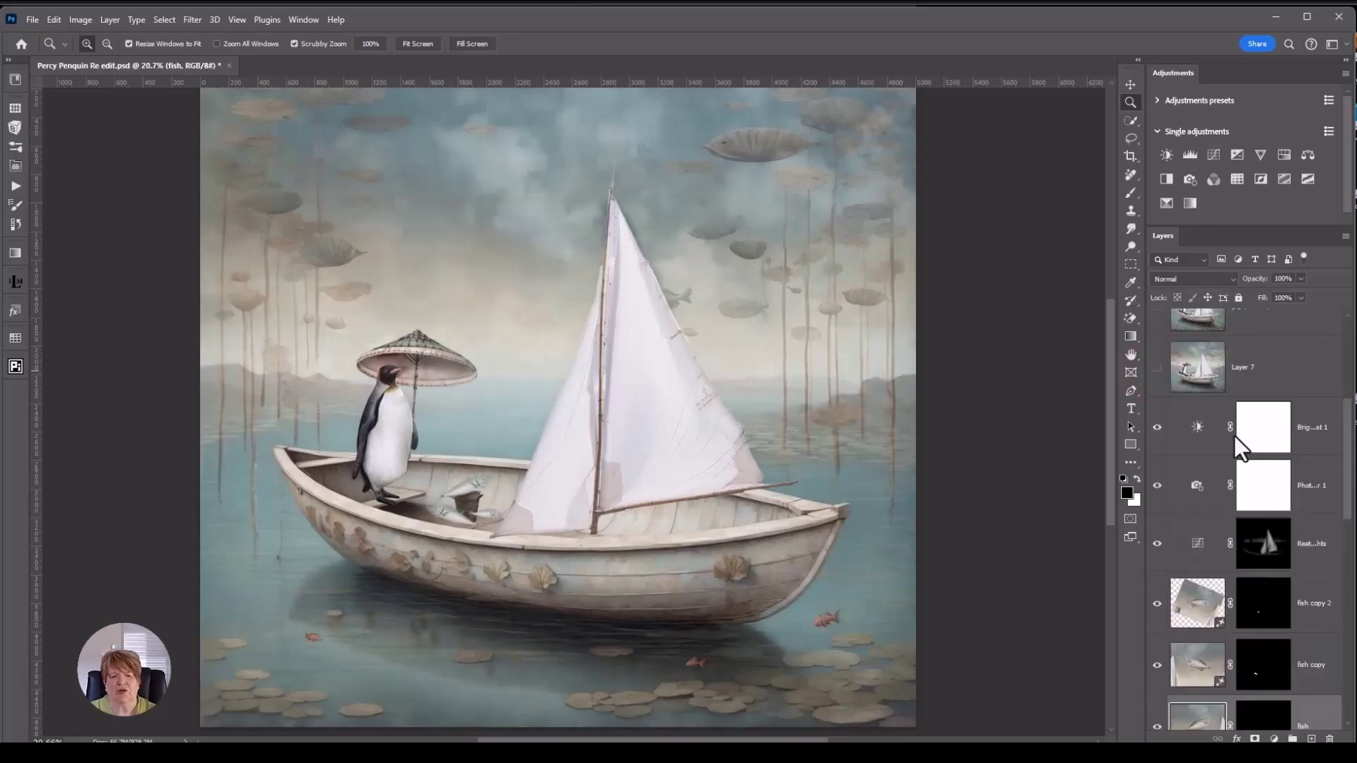
# Scroll the Layers panel up to bring Layer 7 and gigapixel-layer into view.
pyautogui.scroll(1, 1258, 434)
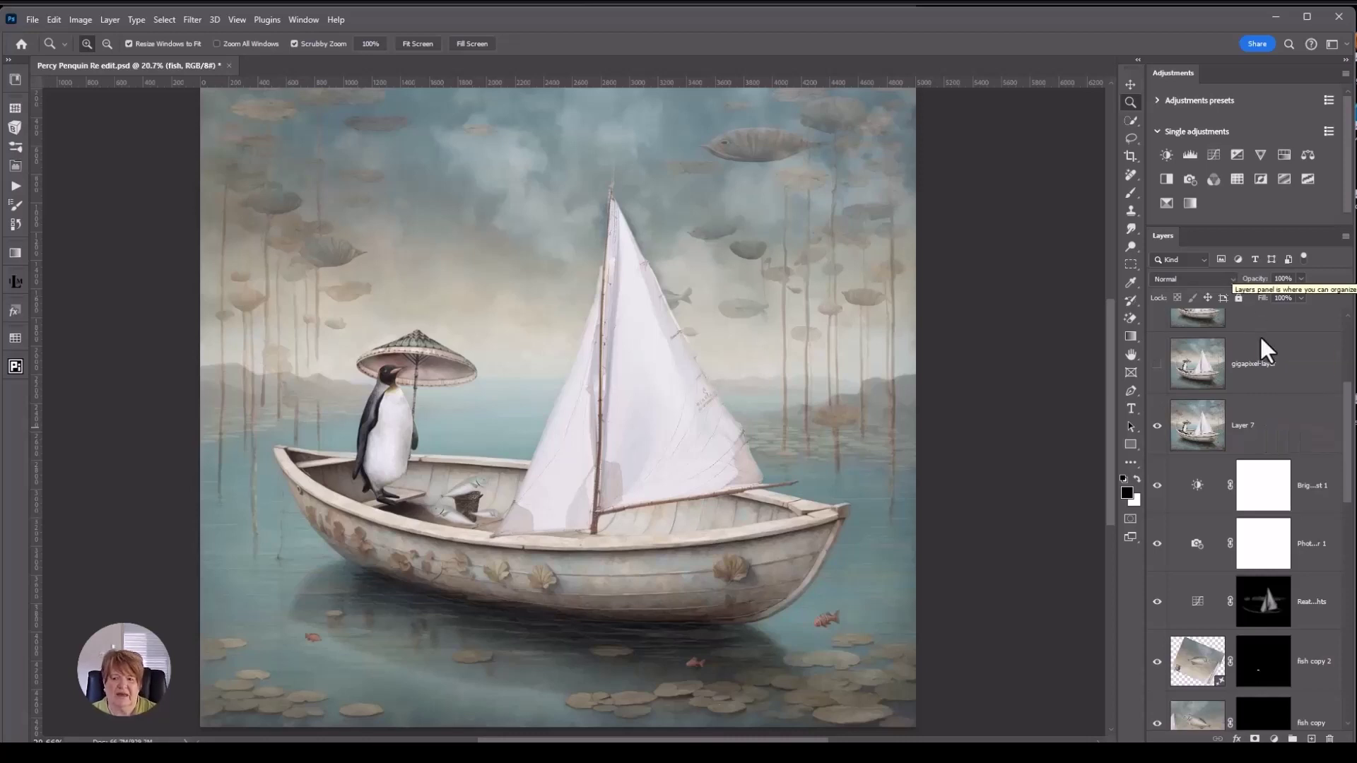
# Stamp a merged Layer 8, then show gigapixel-layer and Layer 8 with gigapixel-layer selected.
pyautogui.hotkey('ctrl', 'shift', 'alt', 'e')
pyautogui.click(1156, 422)
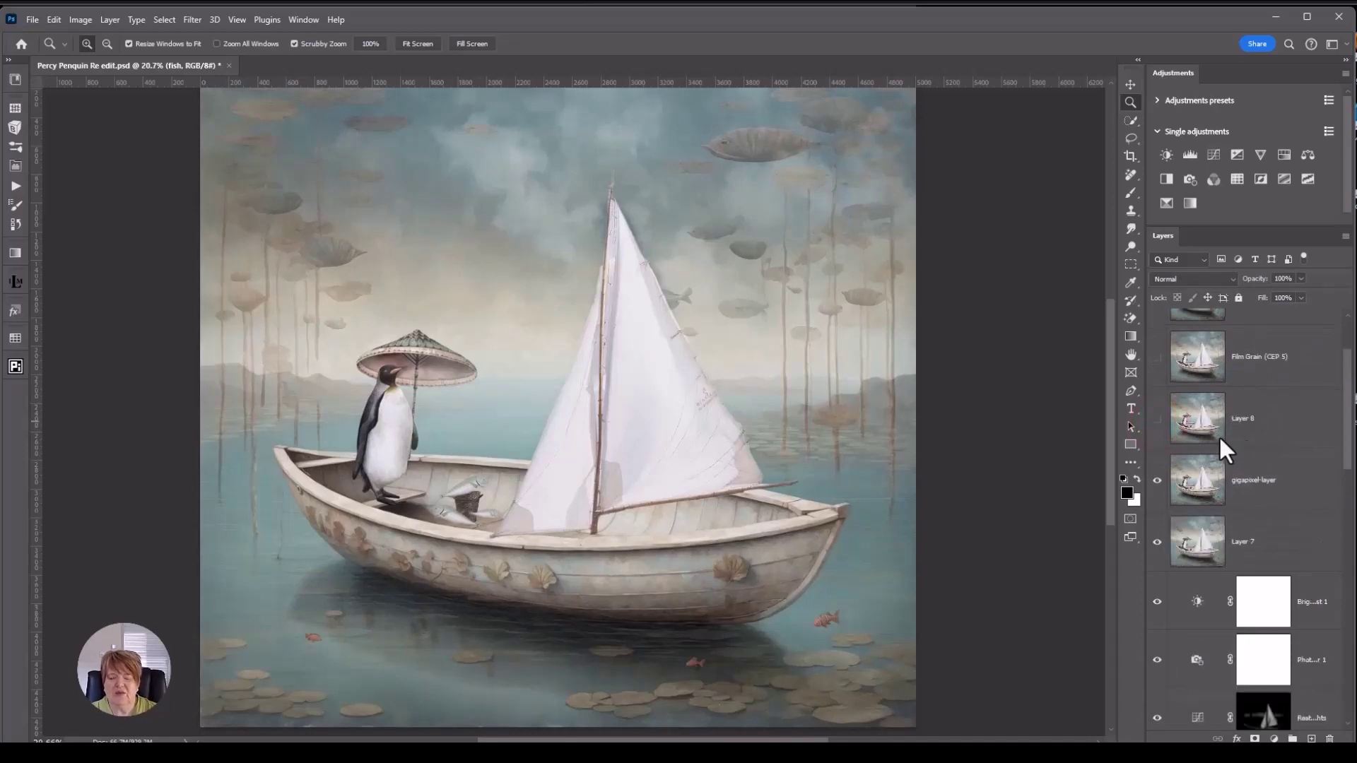
pyautogui.click(1204, 487)
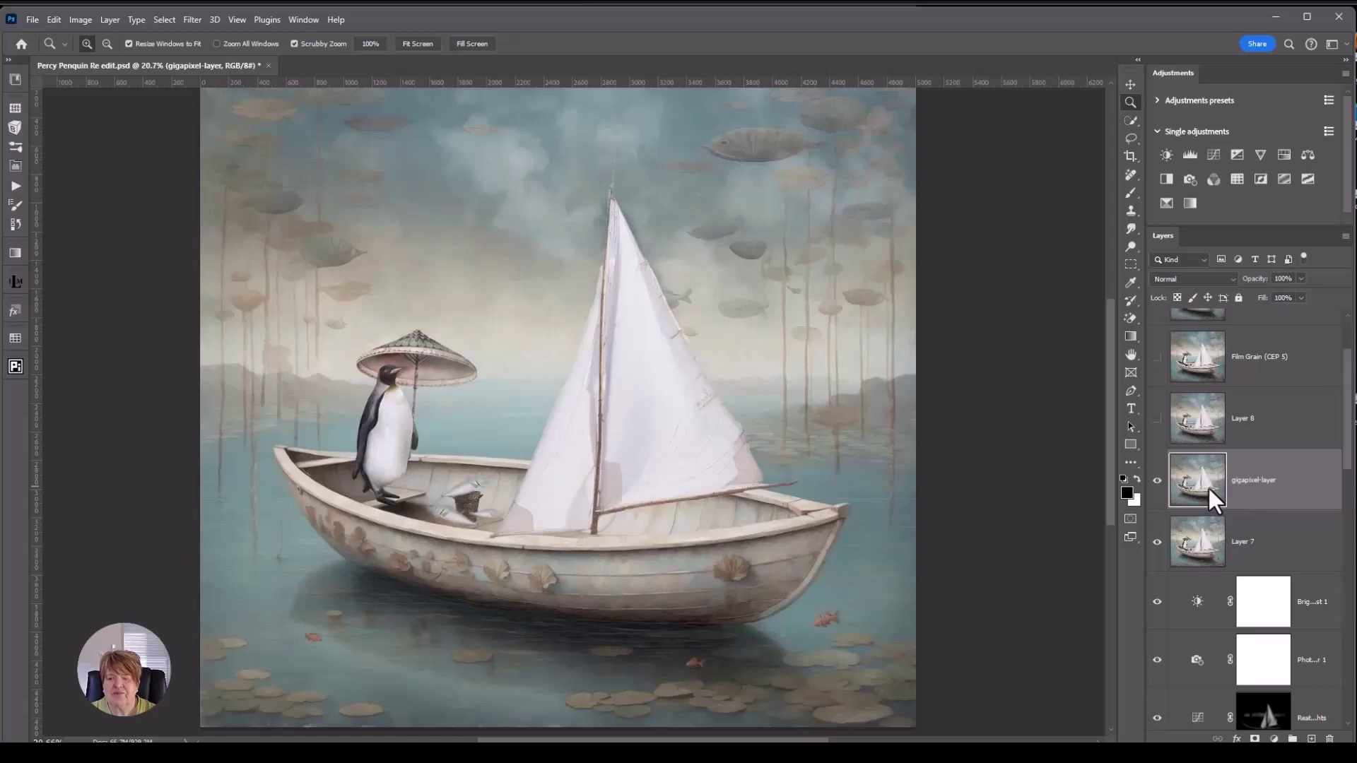
pyautogui.click(1156, 418)
pyautogui.scroll(1, 1272, 407)
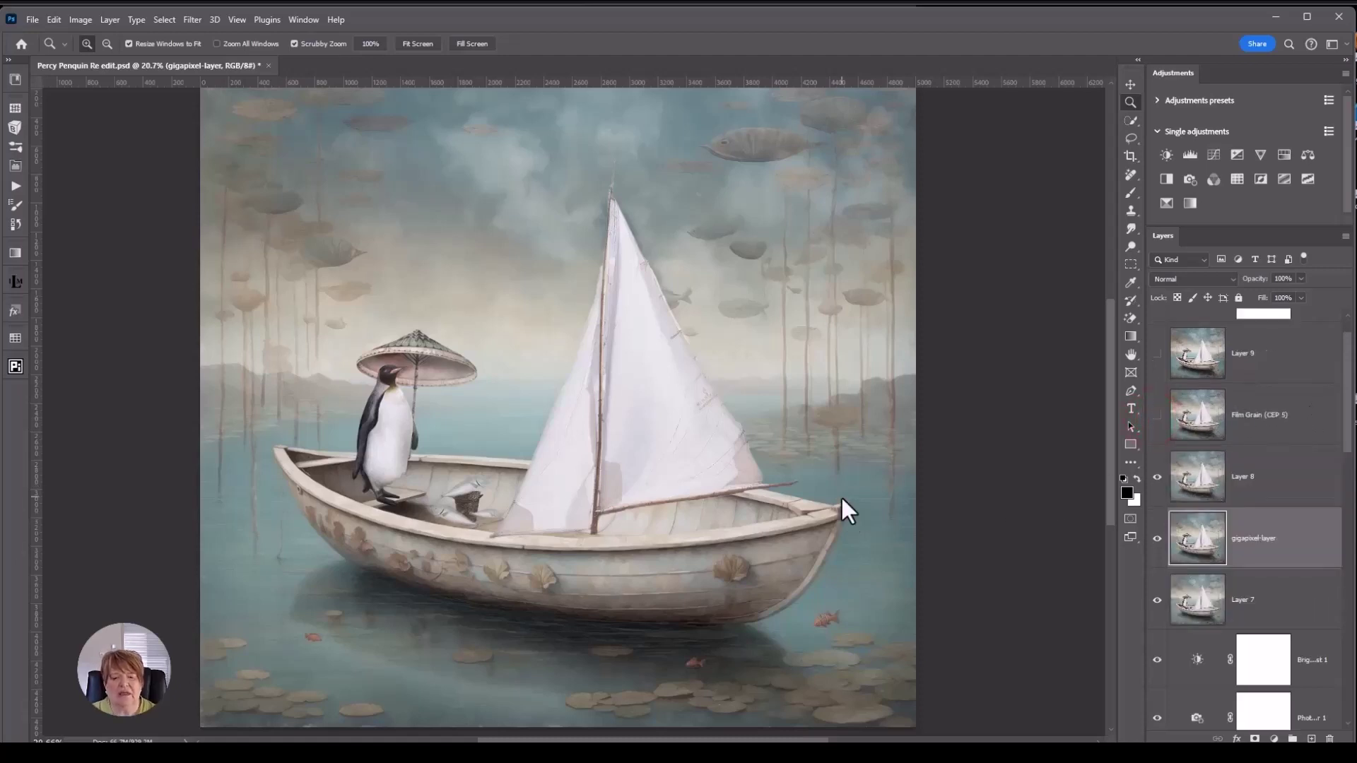
pyautogui.moveTo(841, 495); pyautogui.dragTo(841, 494)
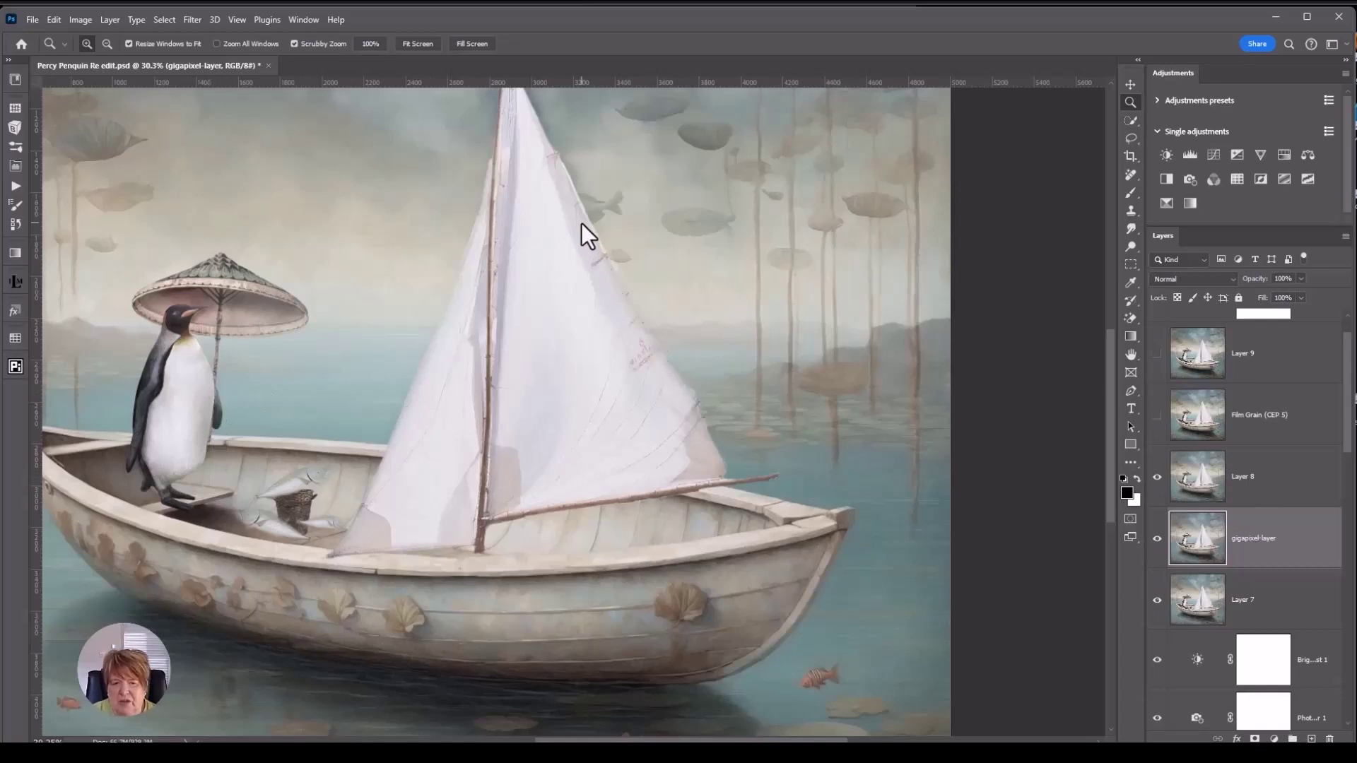
pyautogui.click(194, 408)
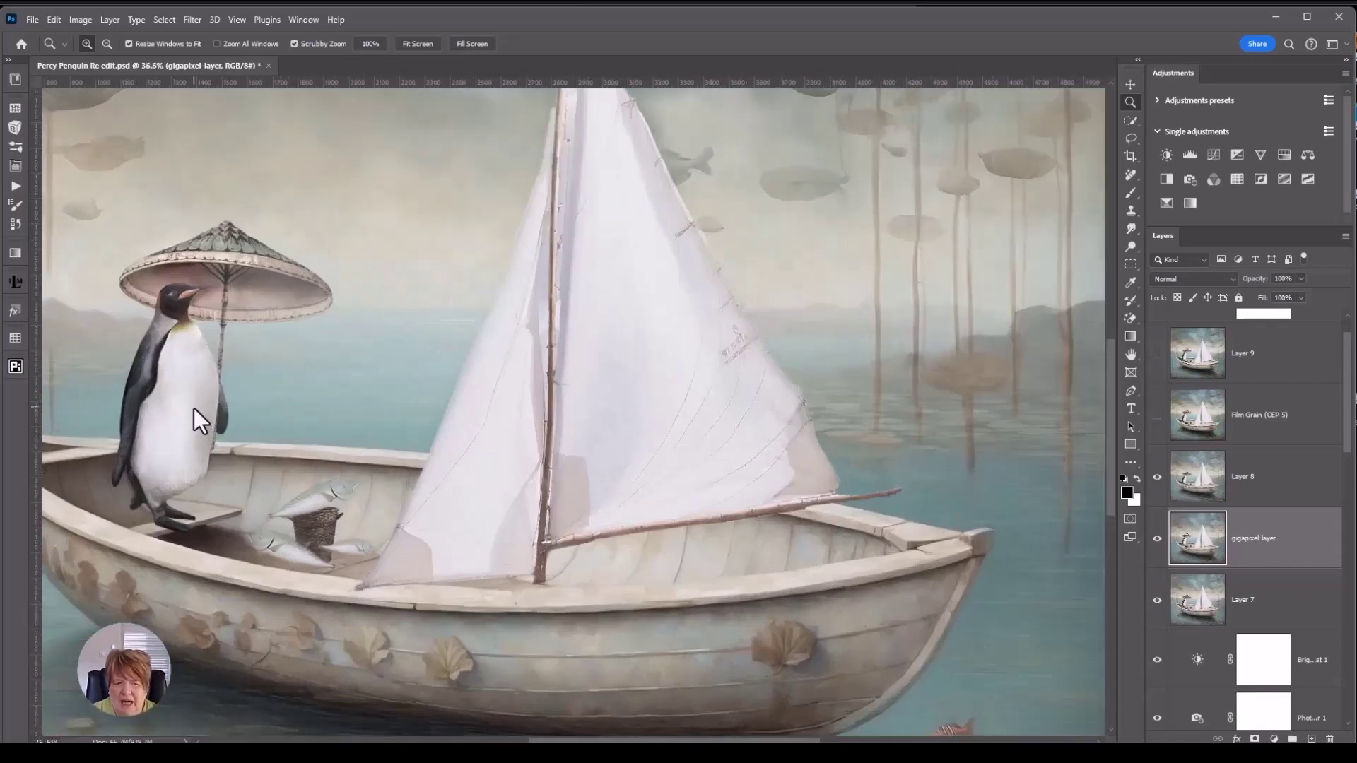
pyautogui.keyDown('alt'); pyautogui.click(675, 348); pyautogui.keyUp('alt')
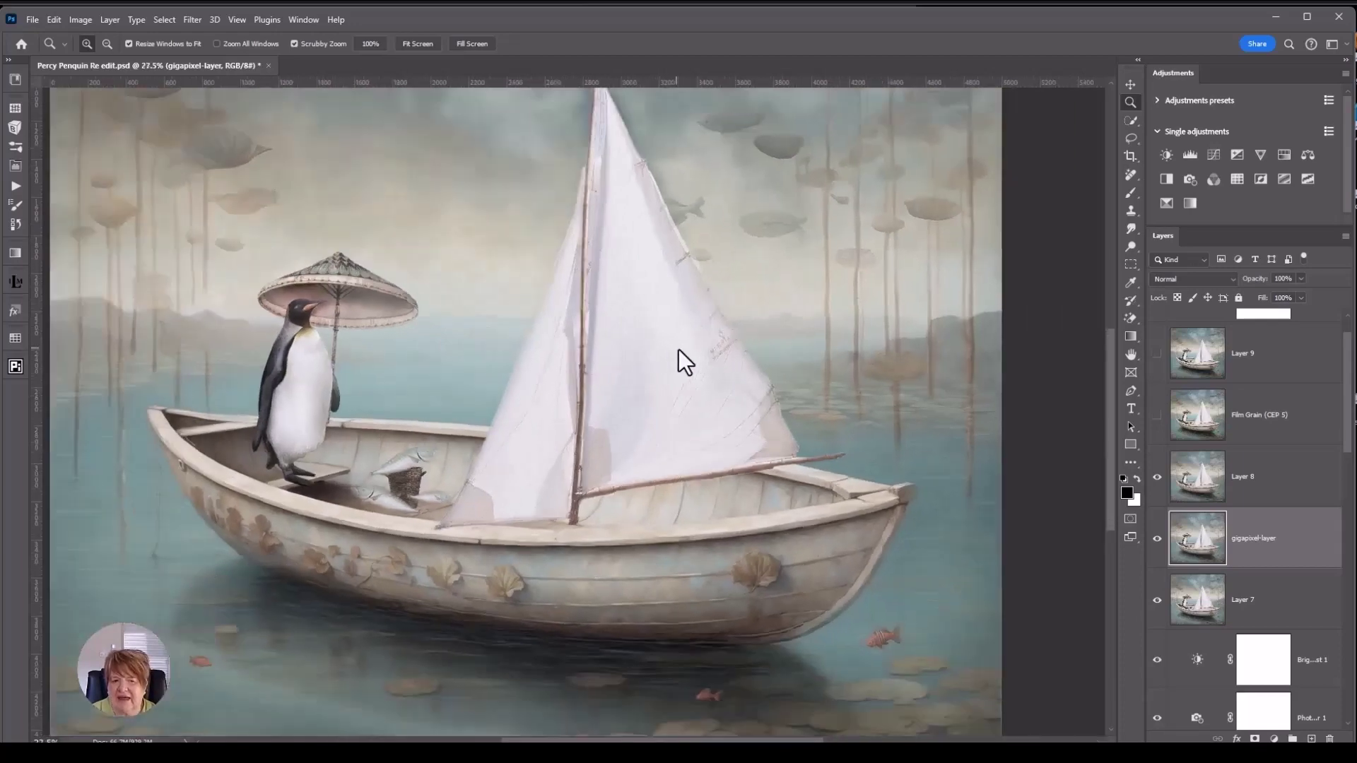
pyautogui.moveTo(682, 350); pyautogui.dragTo(685, 351)
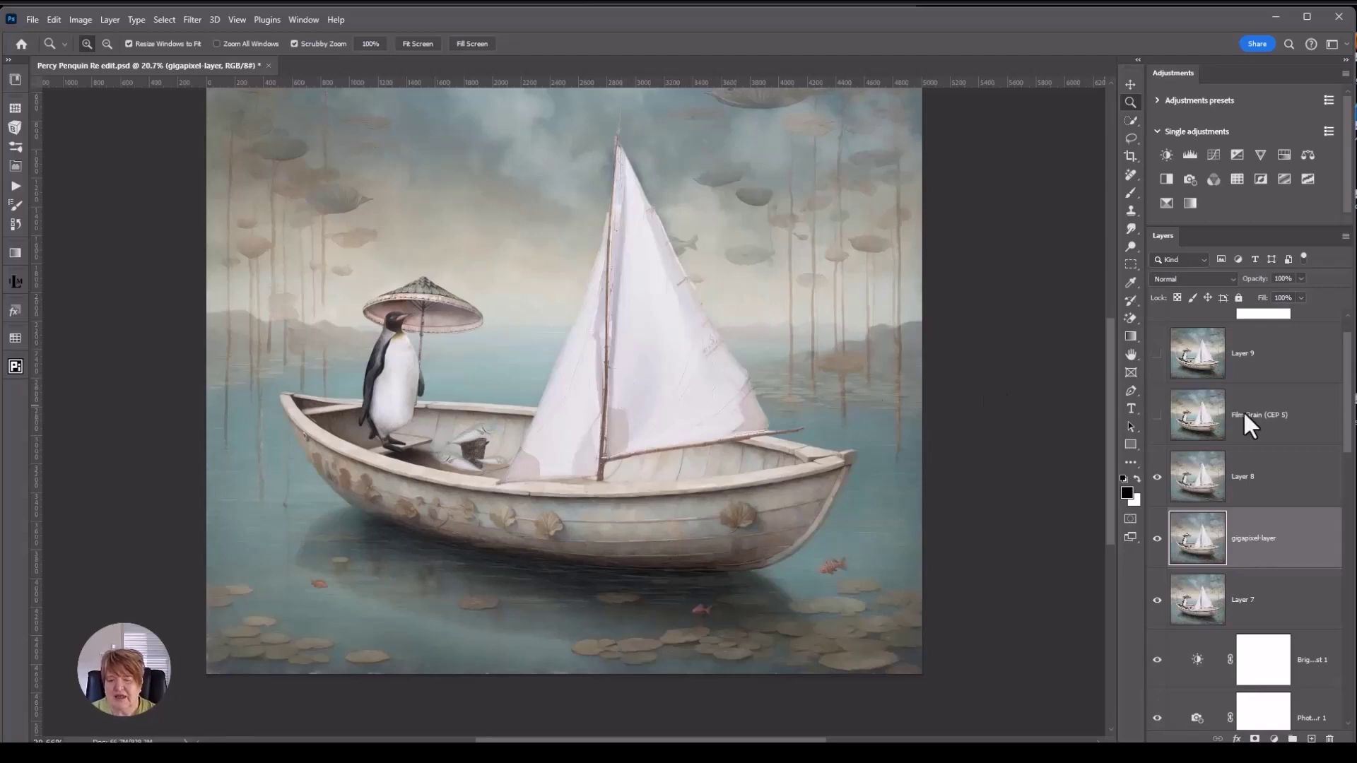
# Select the hidden Film Grain (CEP 5) layer above Layer 8.
pyautogui.click(1191, 419)
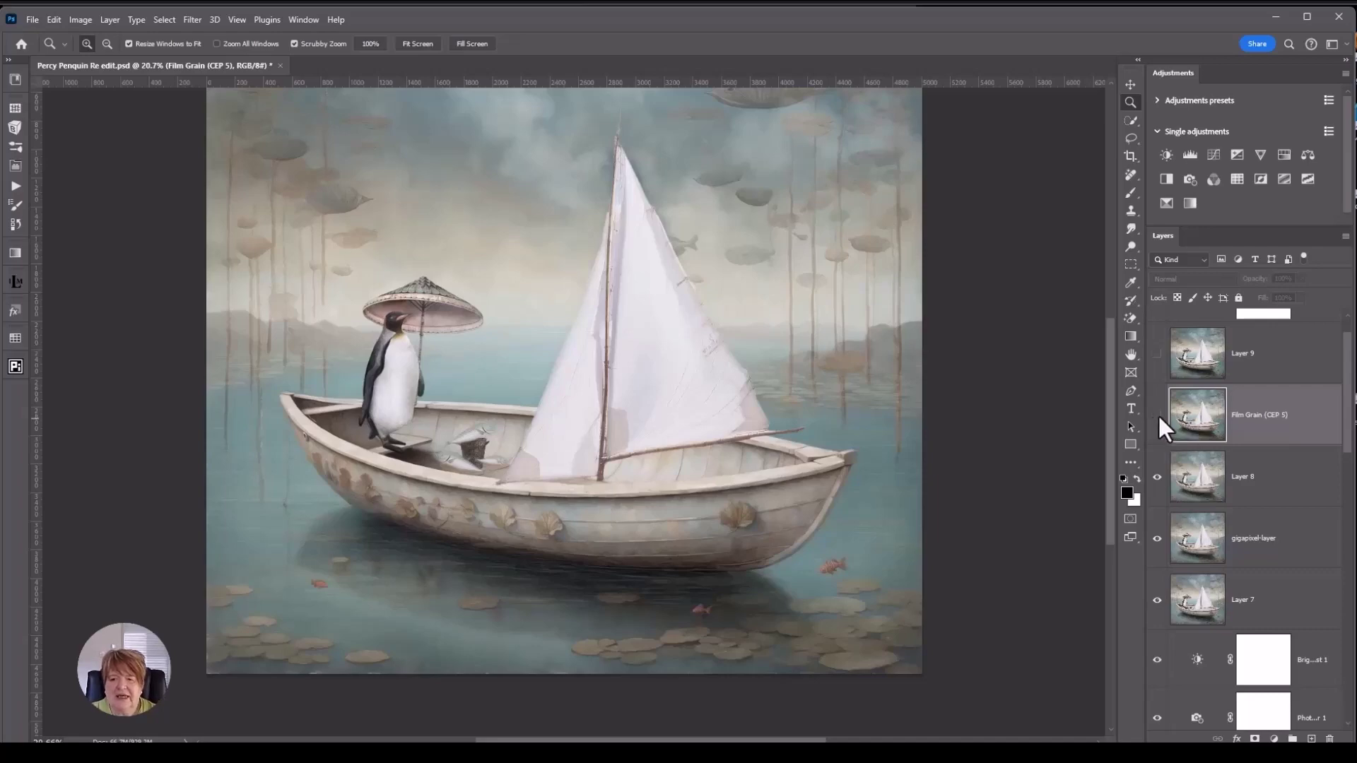
# Show the Film Grain (CEP 5) layer, toggling it off and on to compare the grain.
pyautogui.click(1157, 414)
pyautogui.scroll(2, 849, 522)
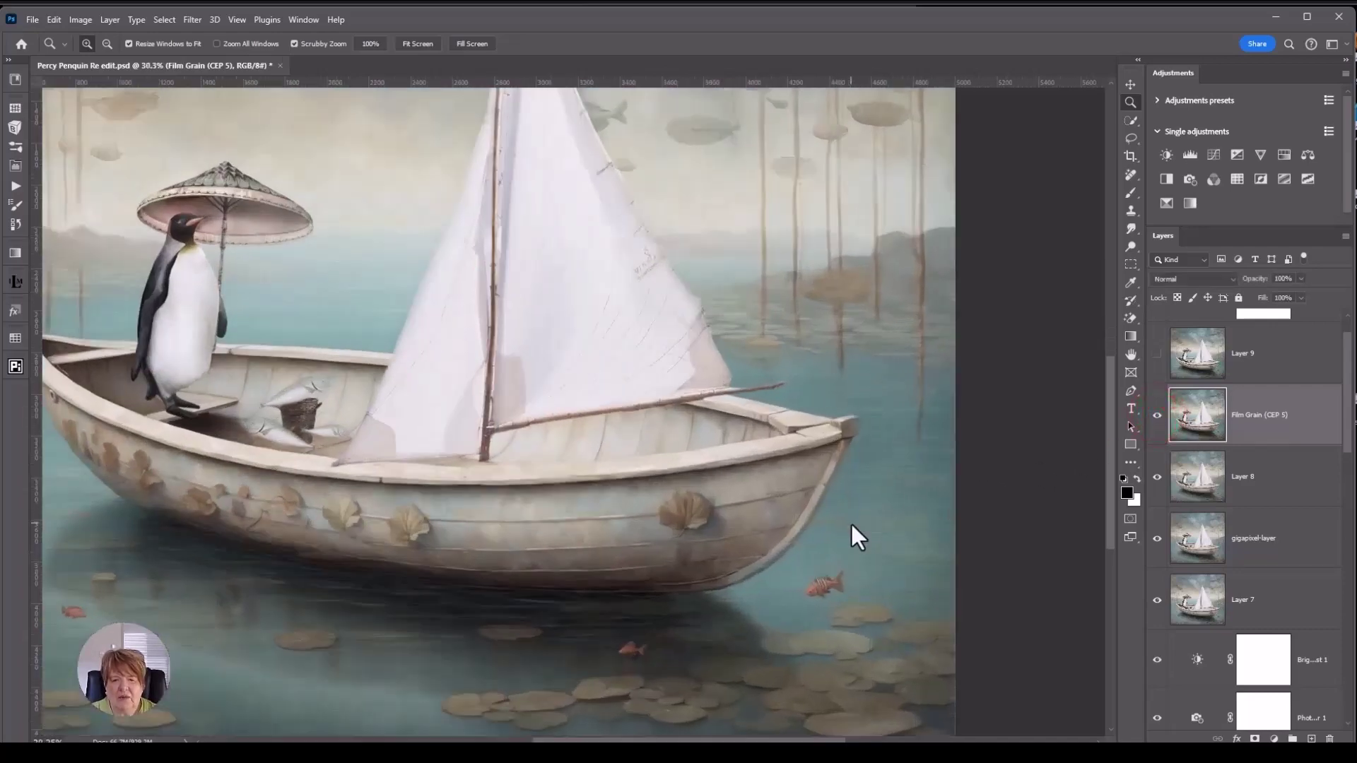
pyautogui.scroll(1, 851, 523)
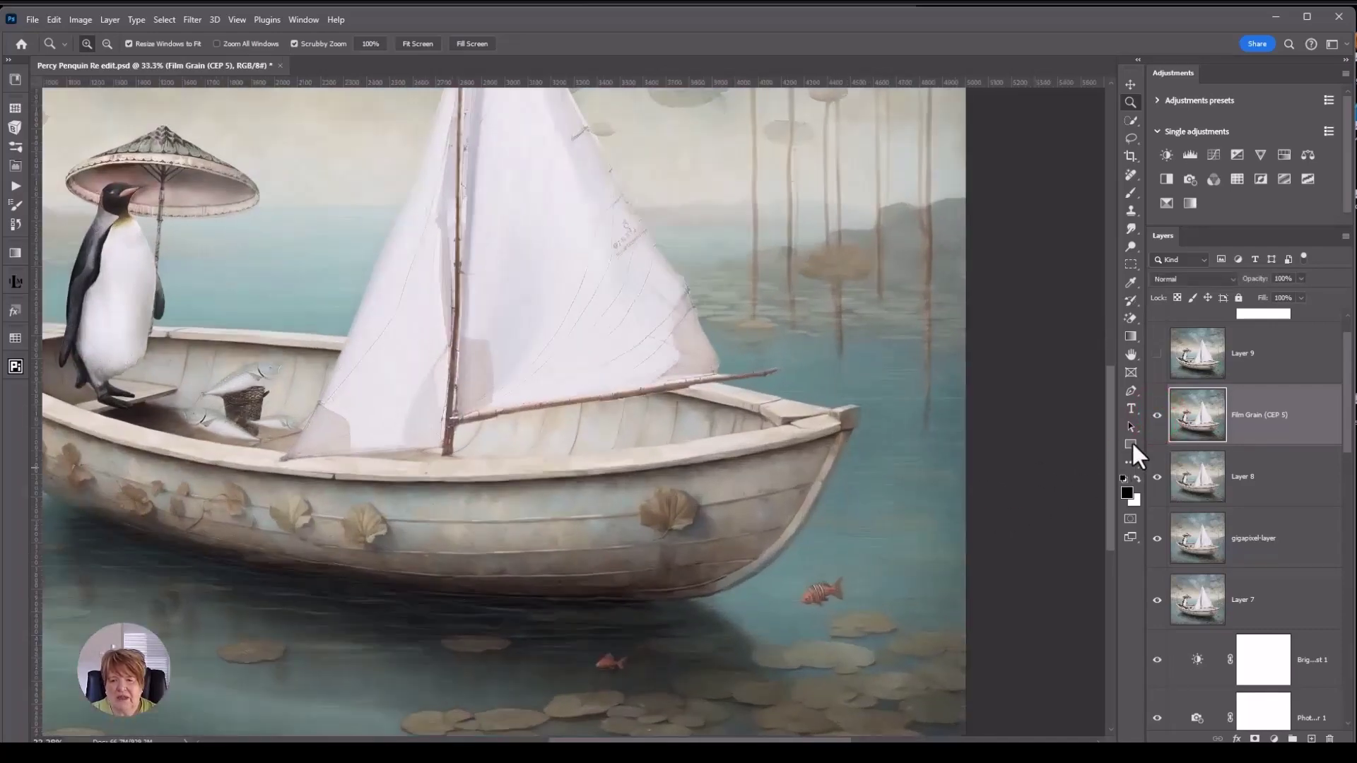
pyautogui.click(1156, 414)
pyautogui.click(1157, 414)
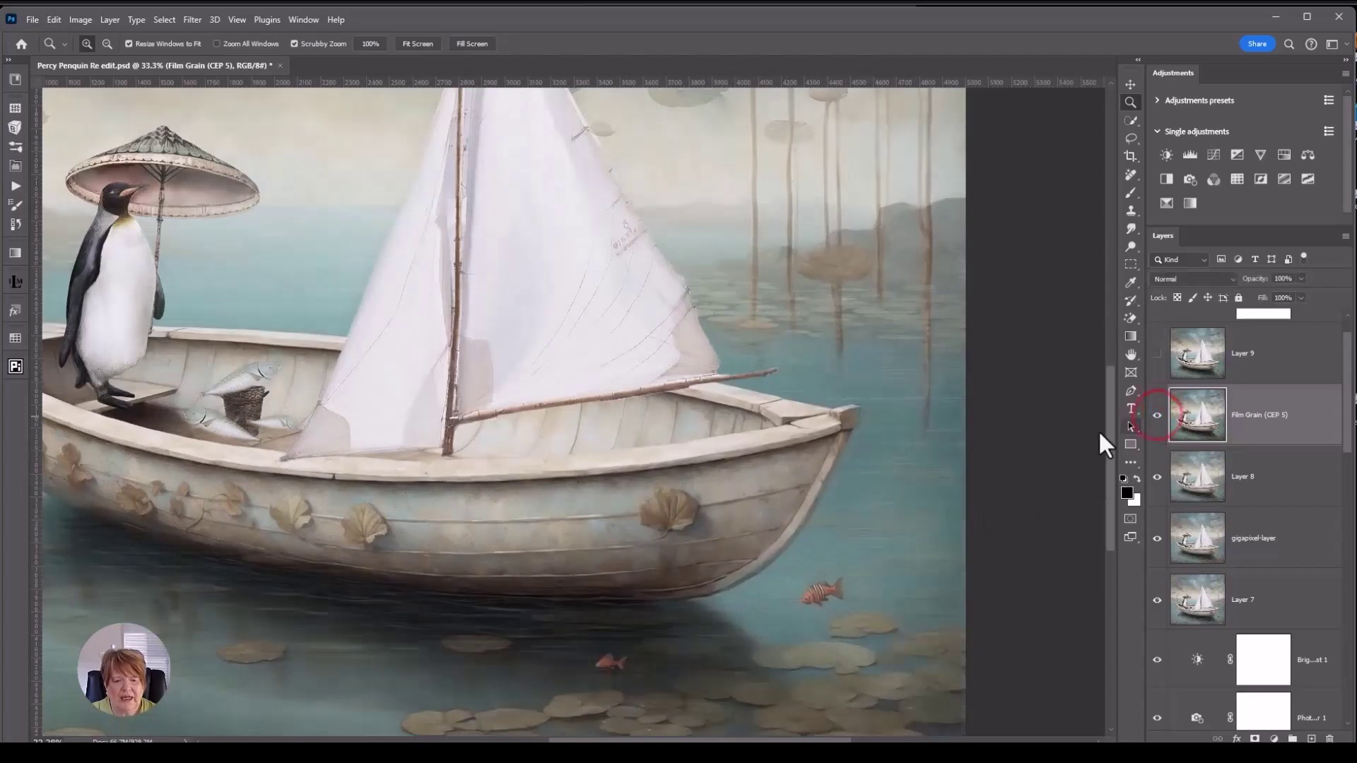
pyautogui.scroll(-1, 990, 490)
pyautogui.scroll(-1, 990, 490)
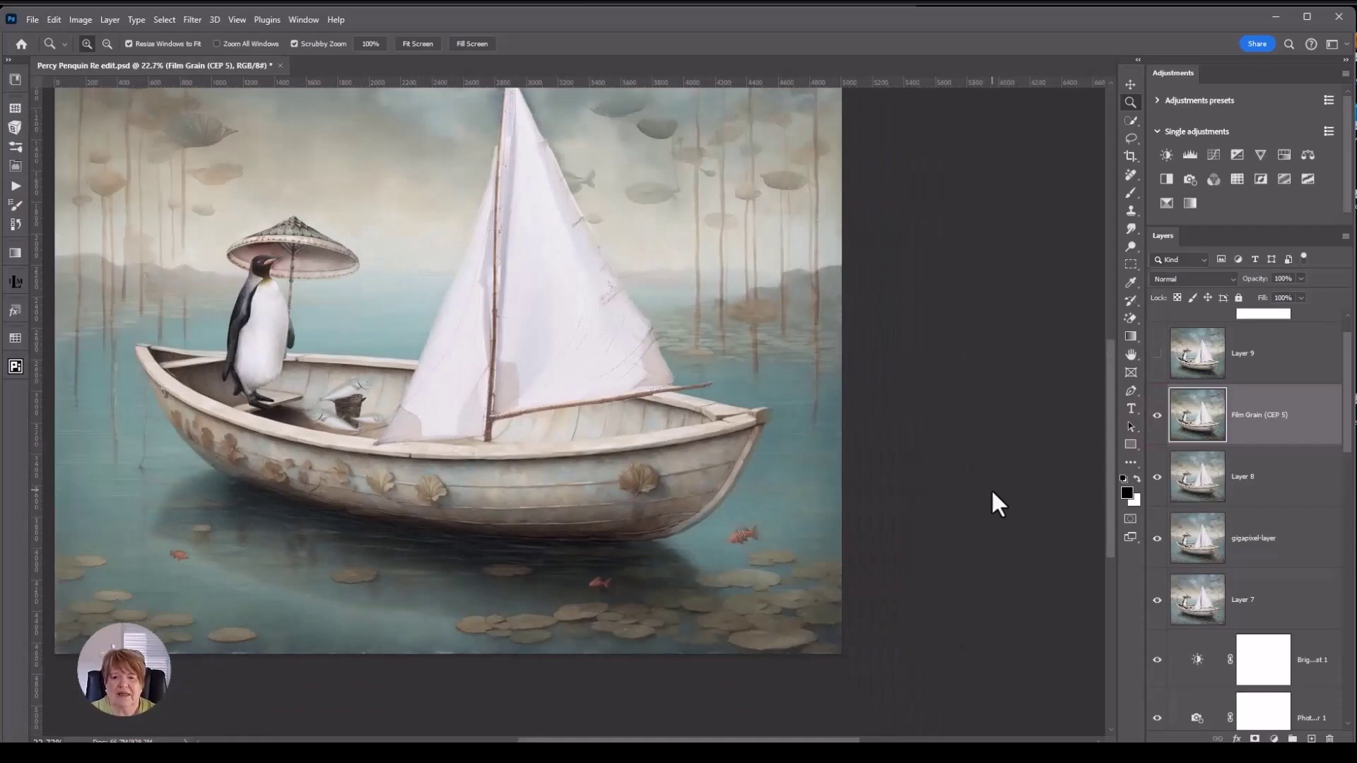
pyautogui.scroll(-1, 991, 489)
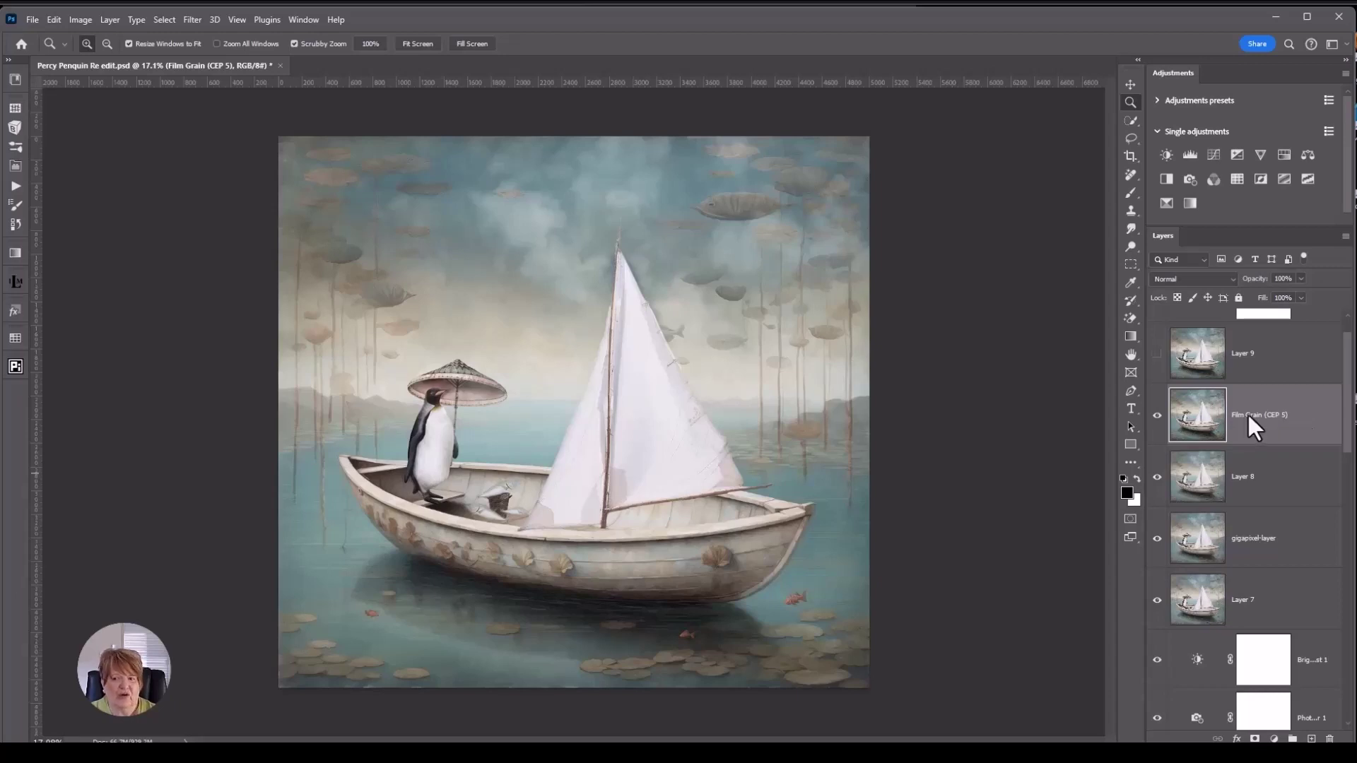
# Show Layer 9 and Hue/Saturation 3, comparing the adjustment off and on, then target its adjustment.
pyautogui.scroll(1, 1248, 417)
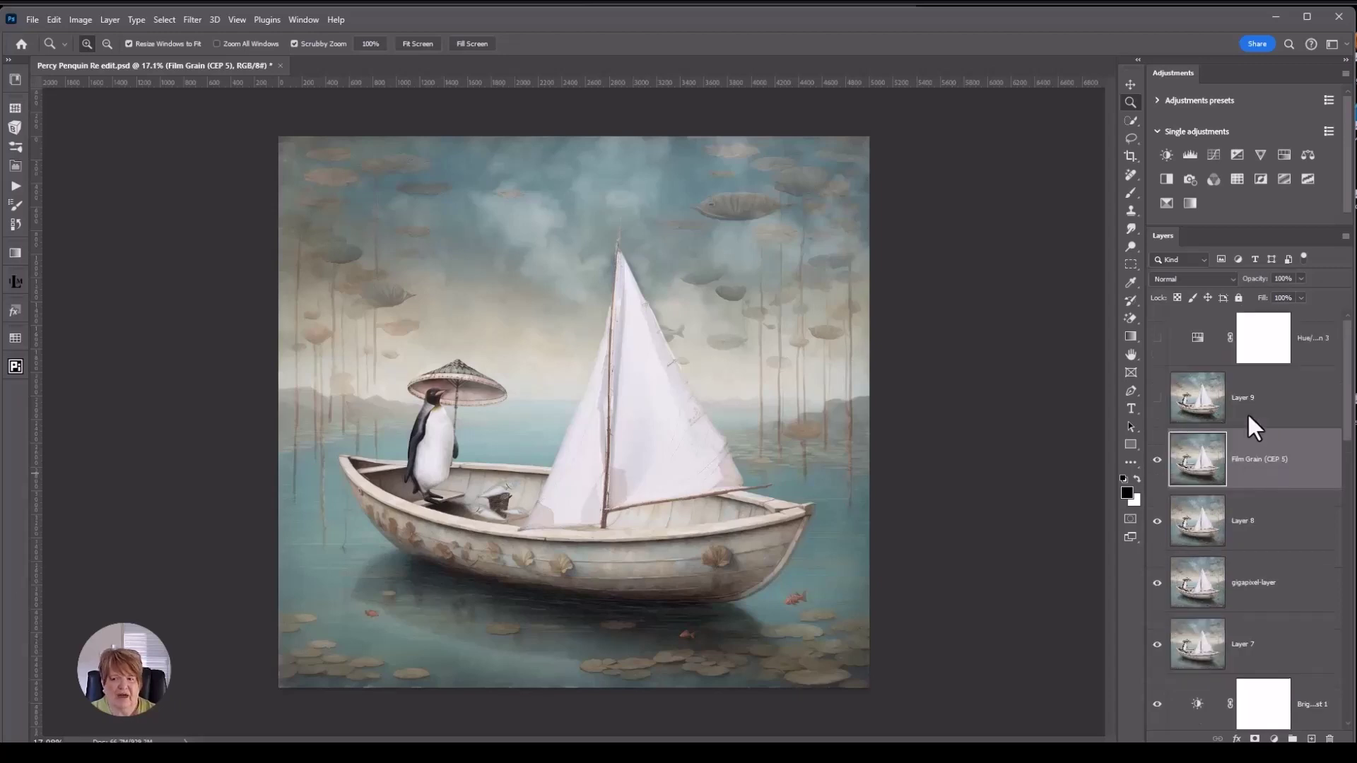
pyautogui.click(1157, 397)
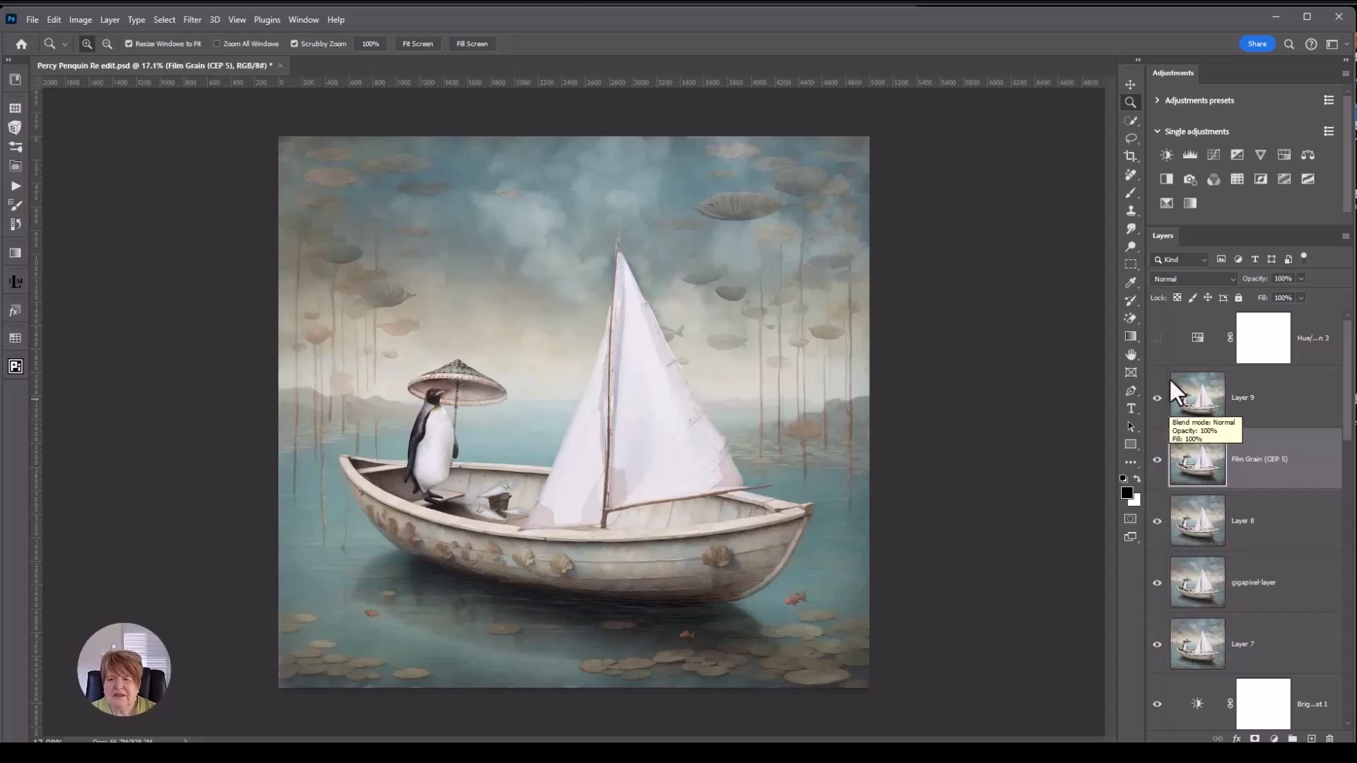
pyautogui.click(1157, 338)
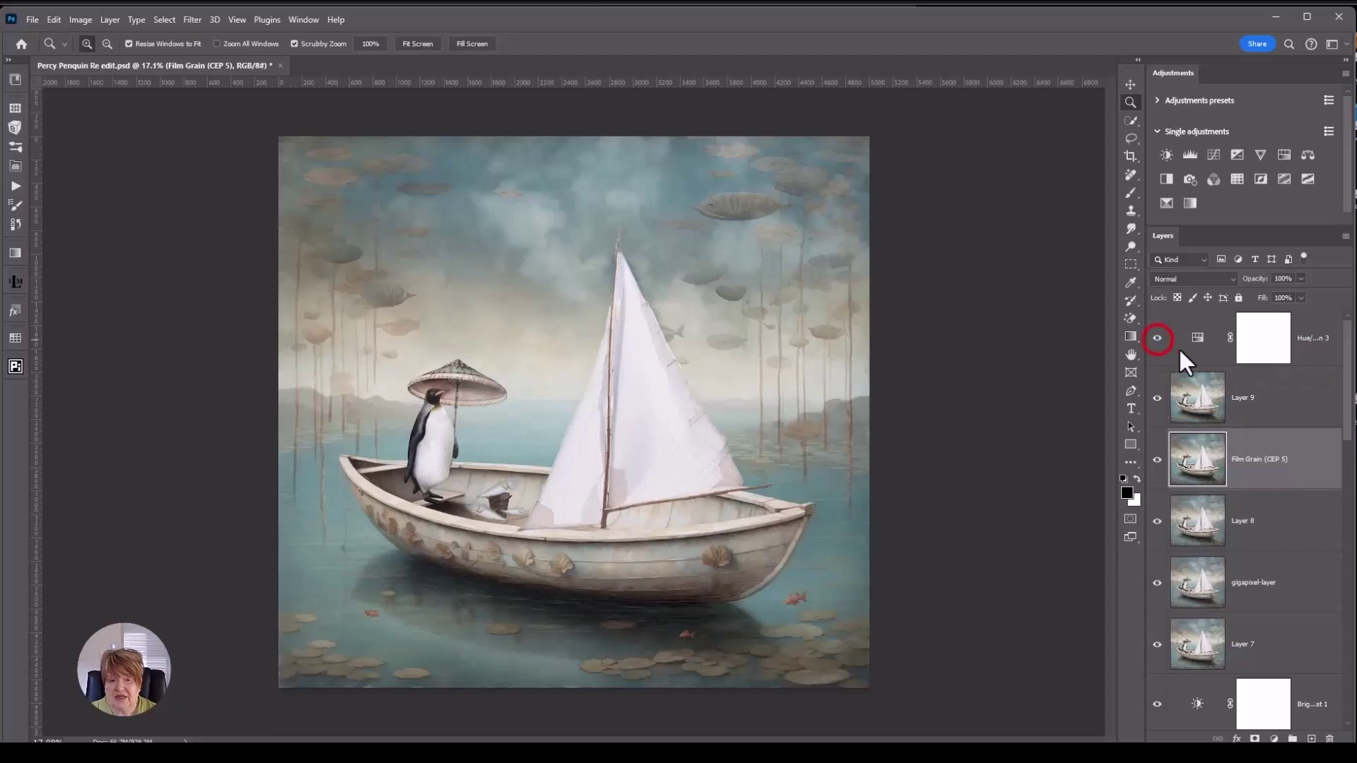
pyautogui.click(1194, 336)
pyautogui.click(1158, 339)
pyautogui.click(1157, 338)
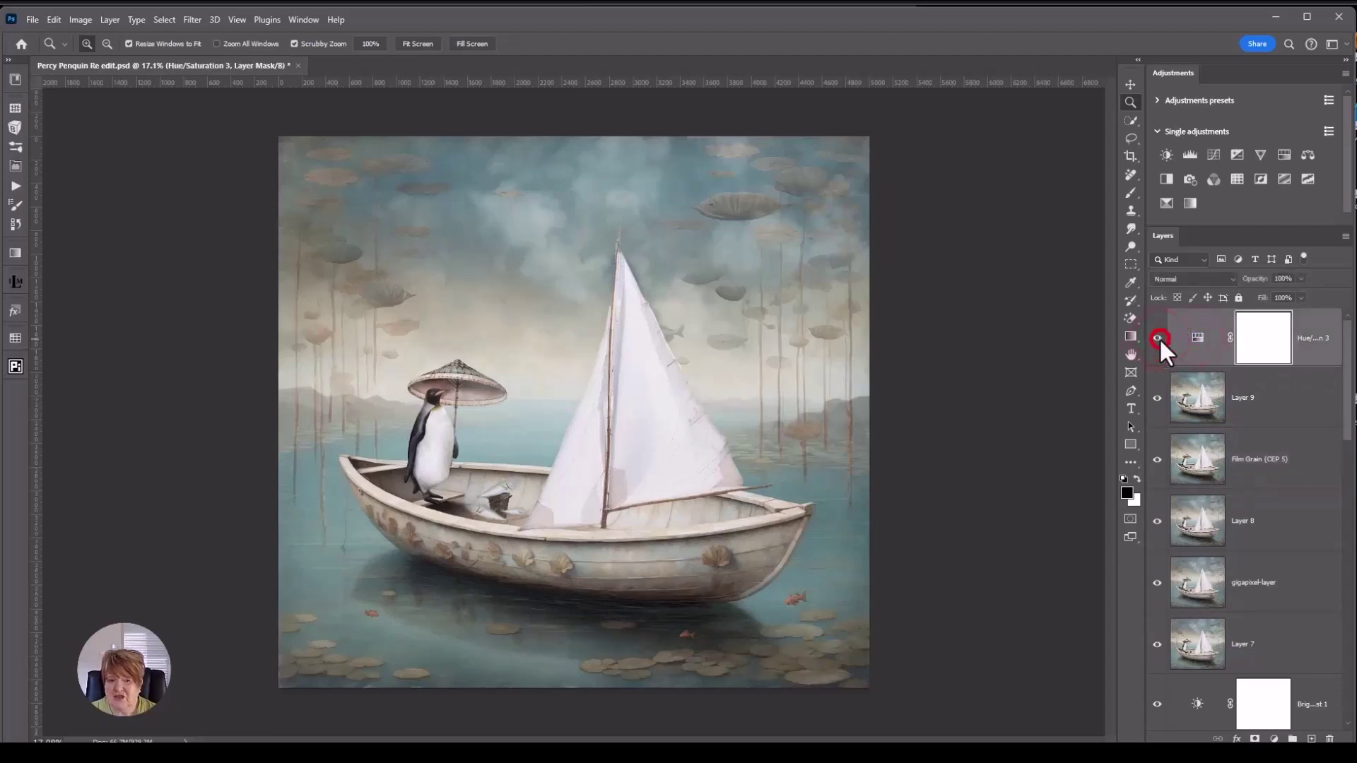
pyautogui.click(1197, 335)
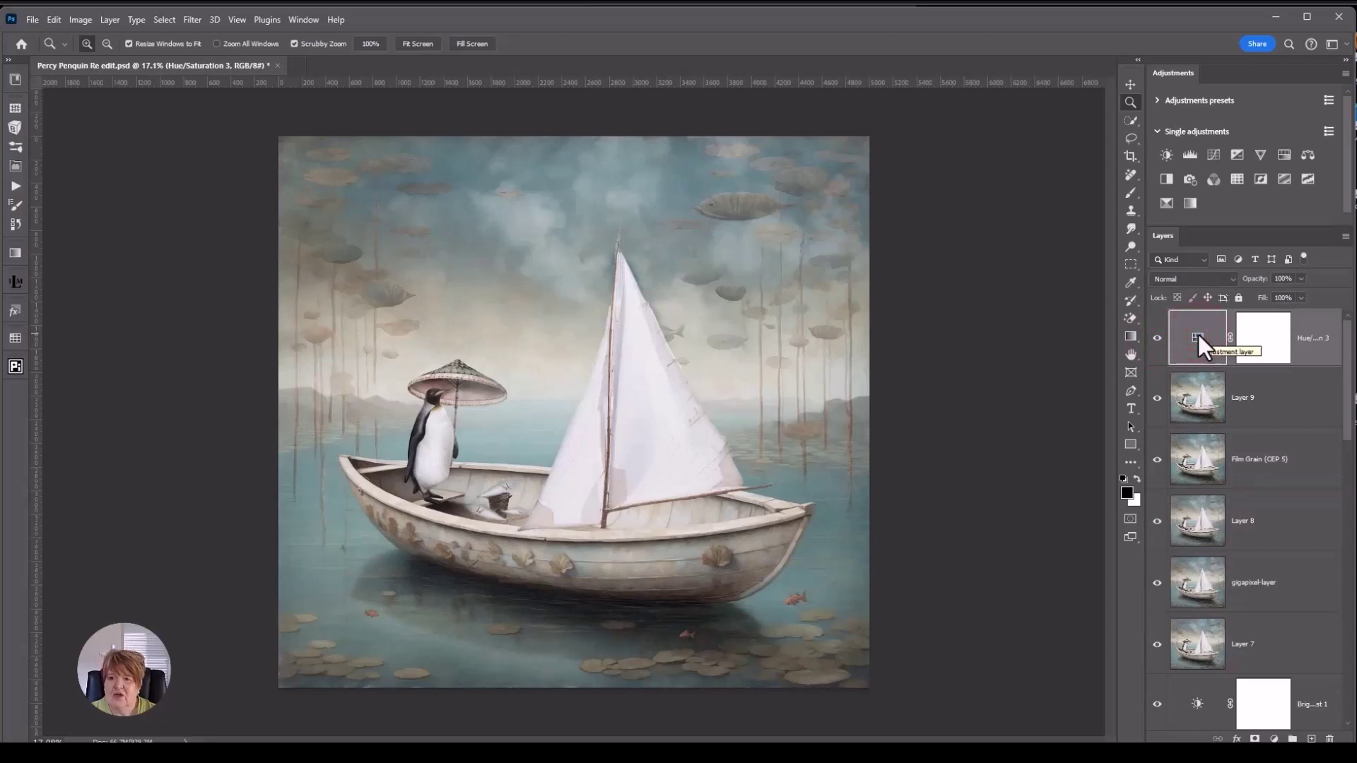